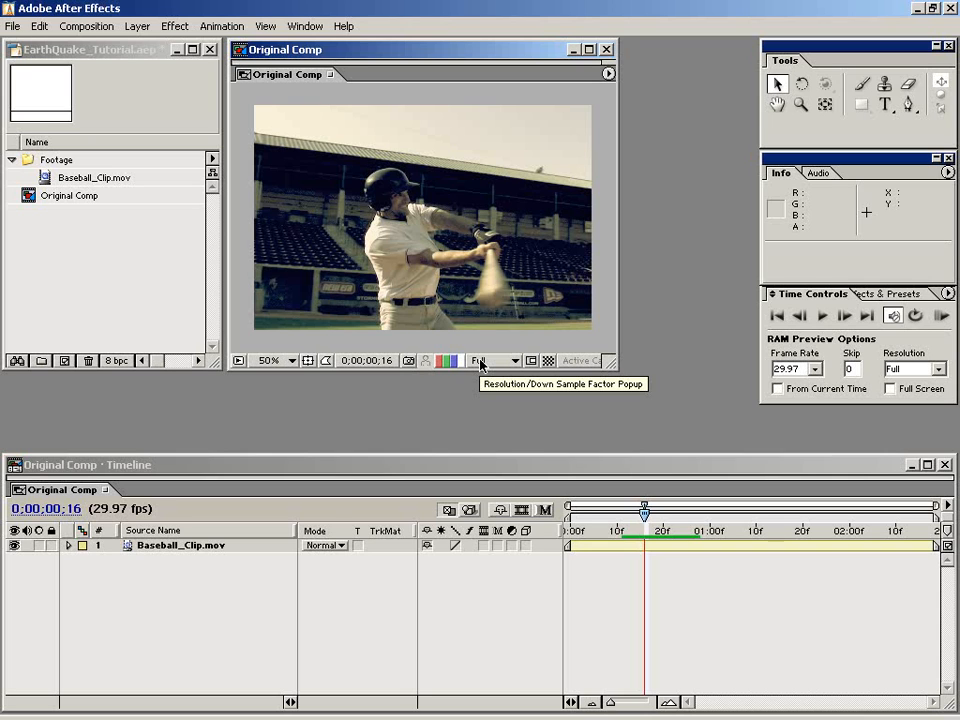
Start Position keyframing on the Baseball_Clip.mov layer with a first keyframe at 0;00;00;14
mouse_move(648, 515)
mouse_down()
mouse_move(622, 520)
mouse_move(684, 520)
mouse_move(701, 535)
mouse_move(568, 553)
mouse_move(798, 548)
mouse_move(675, 551)
mouse_move(793, 551)
mouse_move(594, 537)
mouse_move(649, 521)
mouse_move(634, 516)
mouse_move(658, 506)
mouse_move(769, 508)
mouse_move(662, 508)
mouse_move(714, 508)
mouse_move(741, 531)
mouse_move(645, 530)
mouse_move(628, 539)
mouse_move(653, 532)
mouse_move(635, 527)
mouse_up()
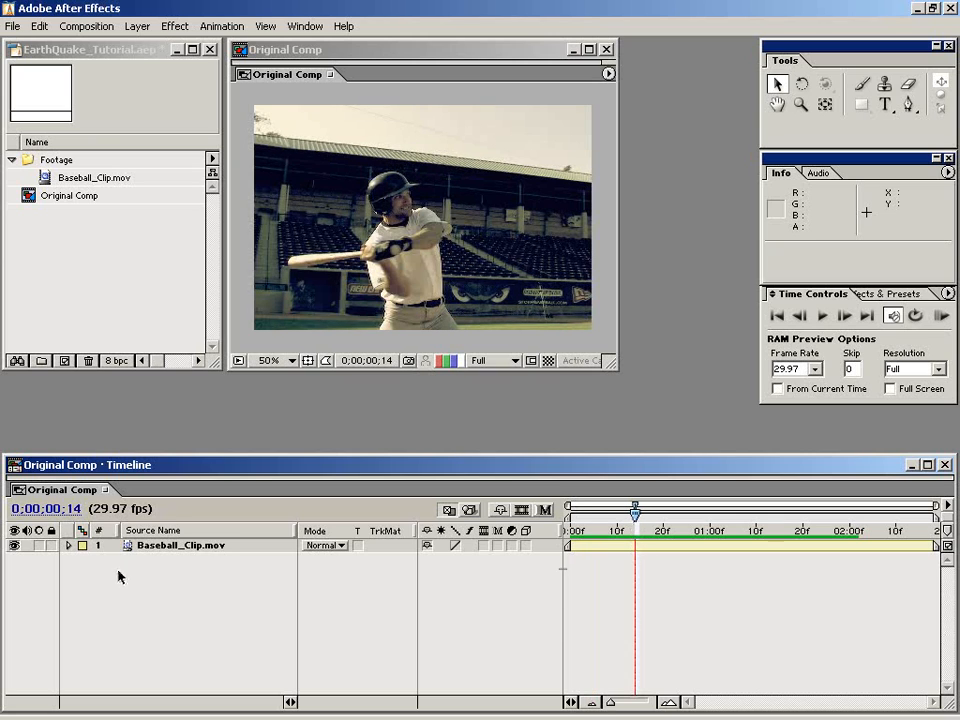
click(68, 546)
click(83, 559)
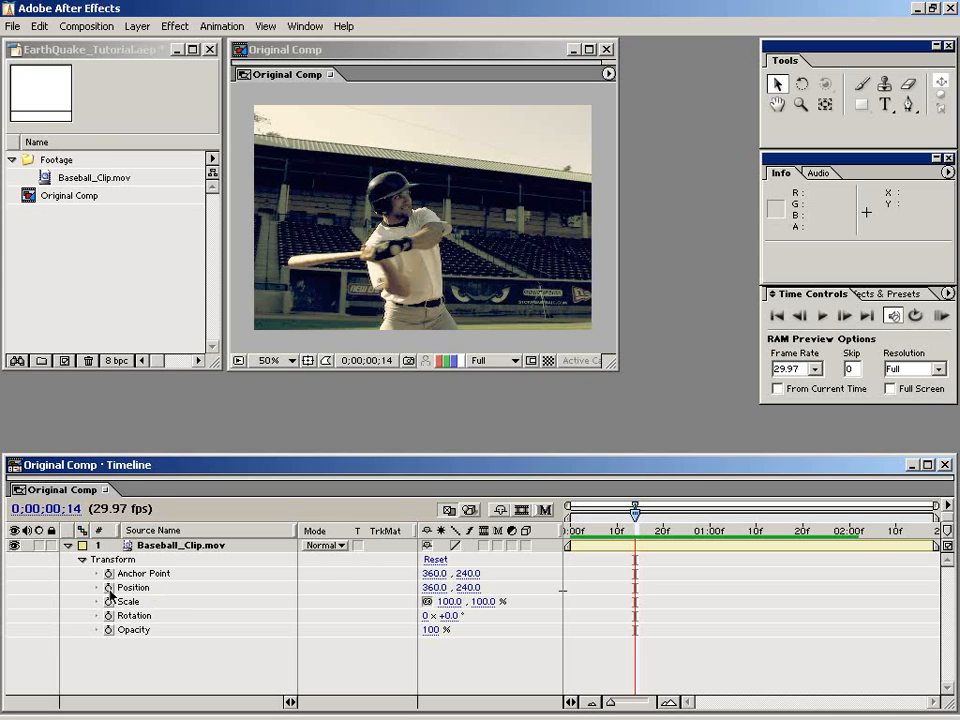
click(109, 588)
Add a second Position keyframe with the same value at 0;00;01;01, returning the time marker to 0;00;00;14
drag(635, 514, 722, 520)
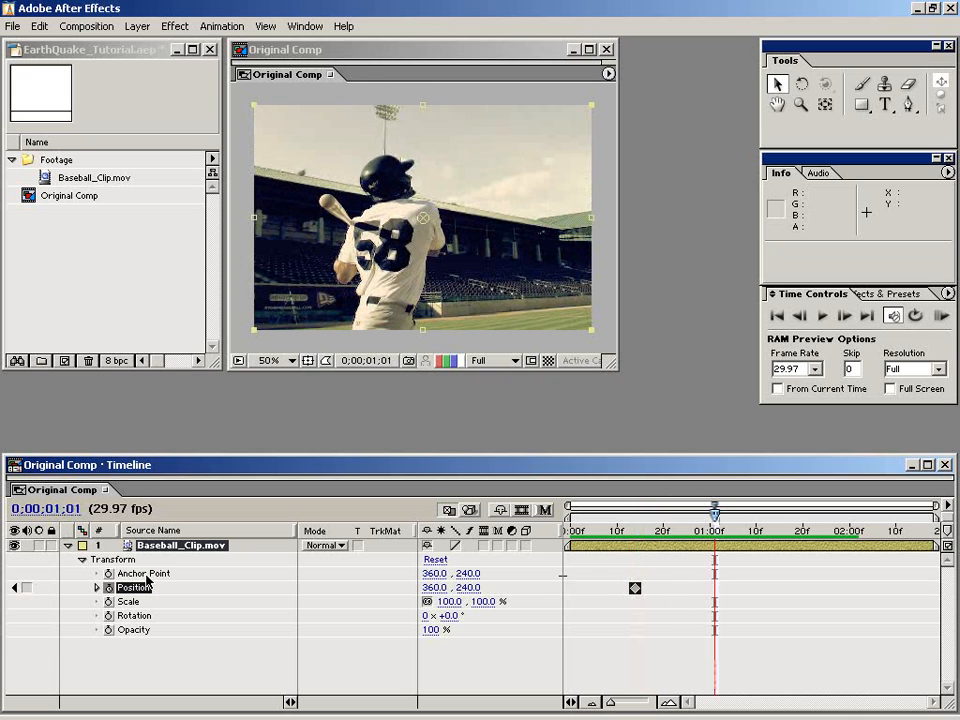
click(27, 589)
click(700, 531)
drag(701, 533, 634, 541)
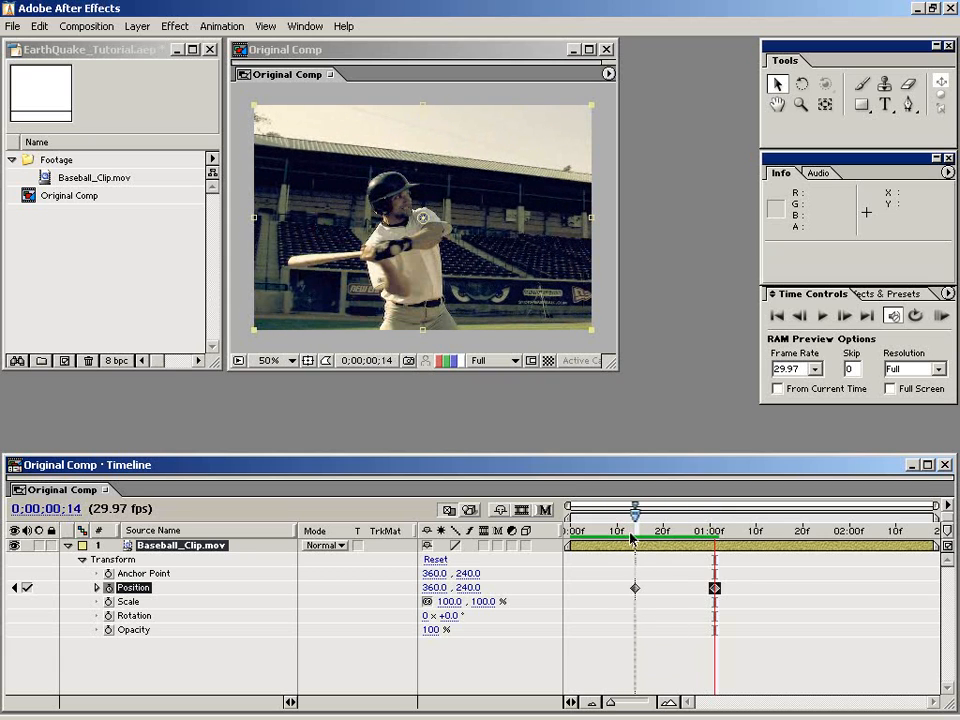
click(707, 642)
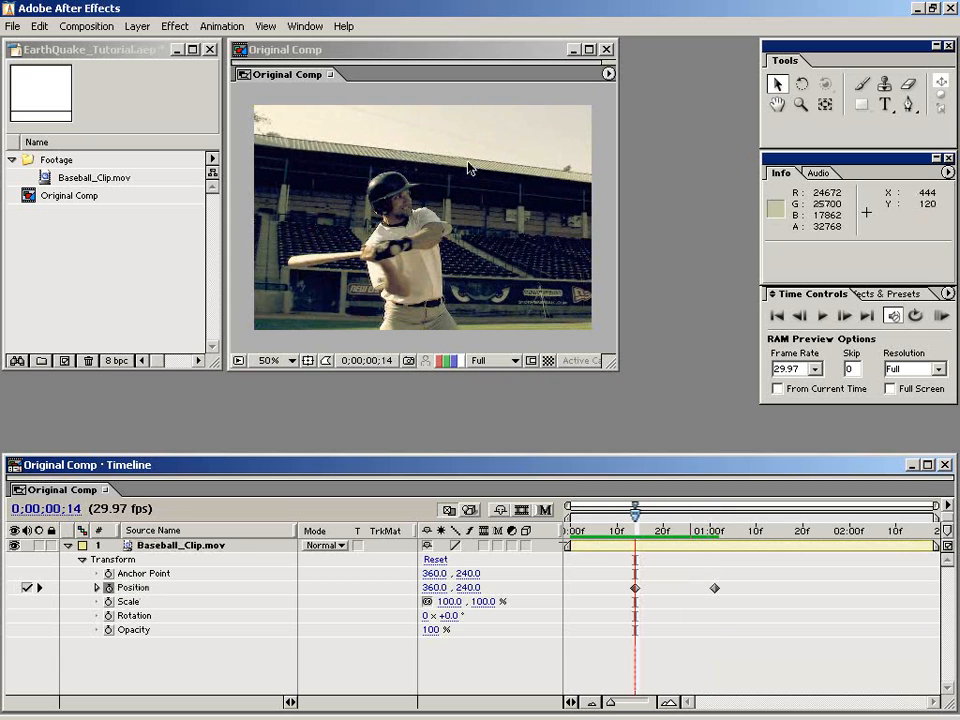
Open The Wiggler palette and move it over the project window, clear of the composition view
click(316, 28)
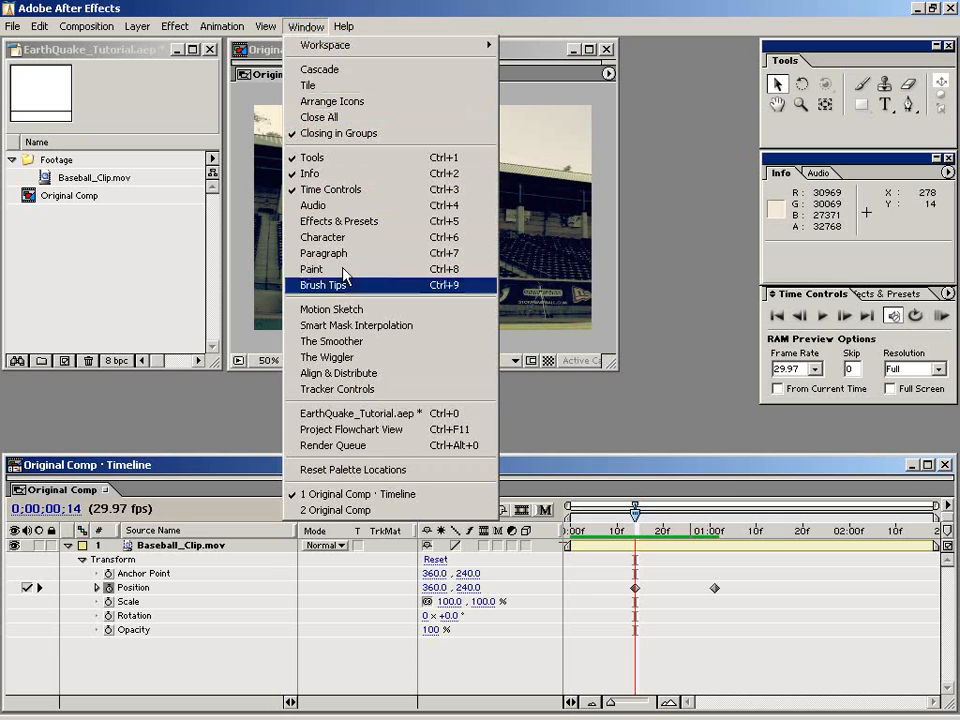
click(405, 365)
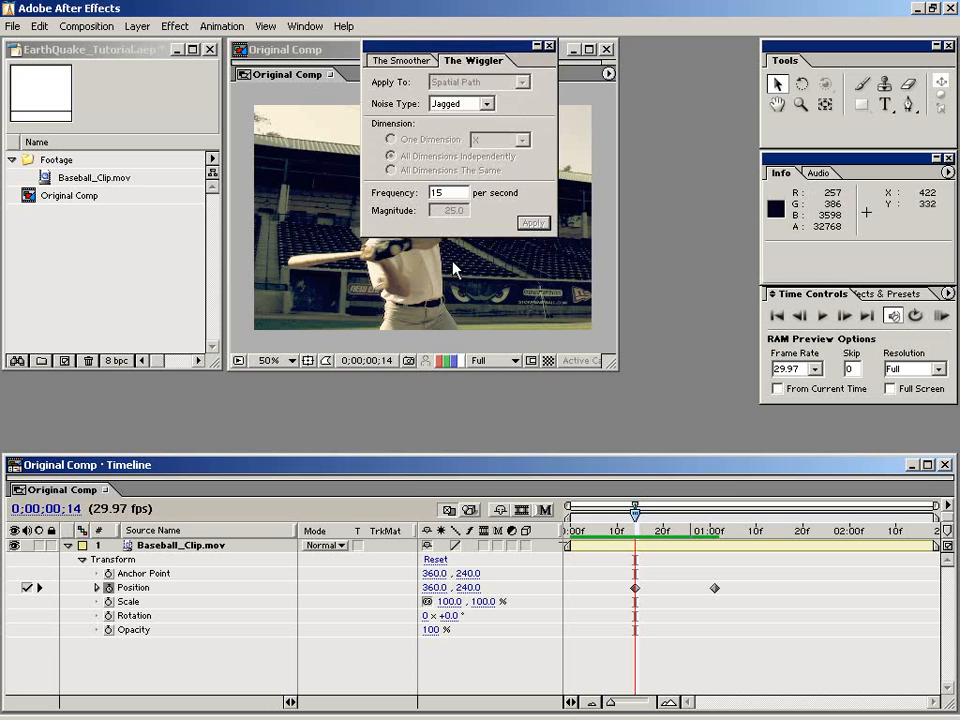
drag(503, 46, 172, 187)
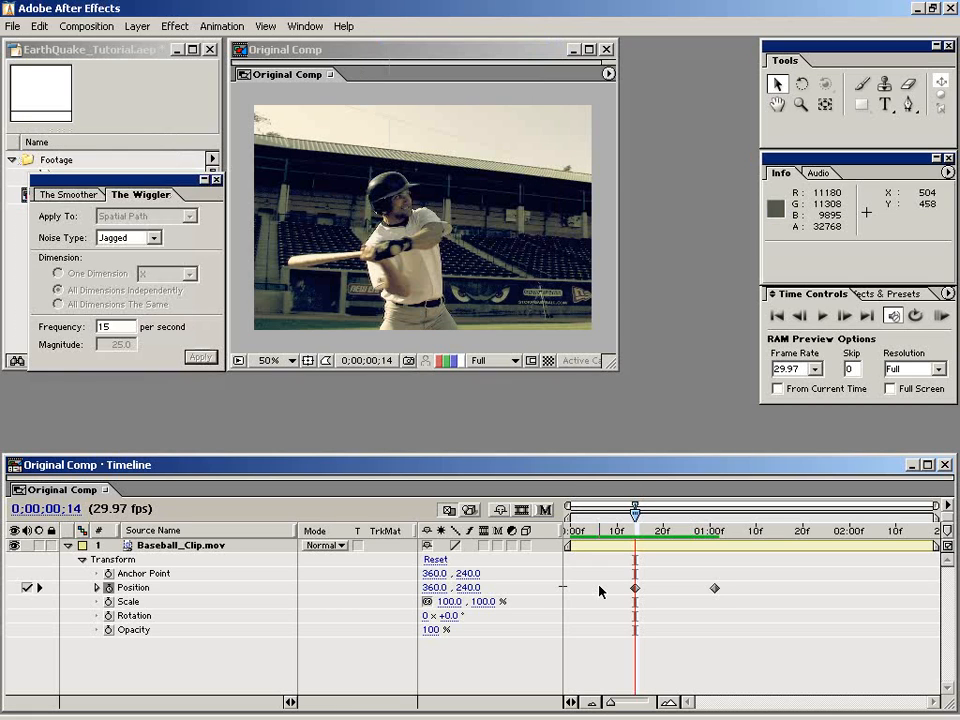
With both Position keyframes selected, configure The Wiggler with Jagged noise, a frequency of 15 per second and a magnitude of 25
mouse_move(636, 531)
mouse_down()
mouse_move(711, 531)
mouse_move(635, 531)
mouse_up()
drag(600, 585, 747, 591)
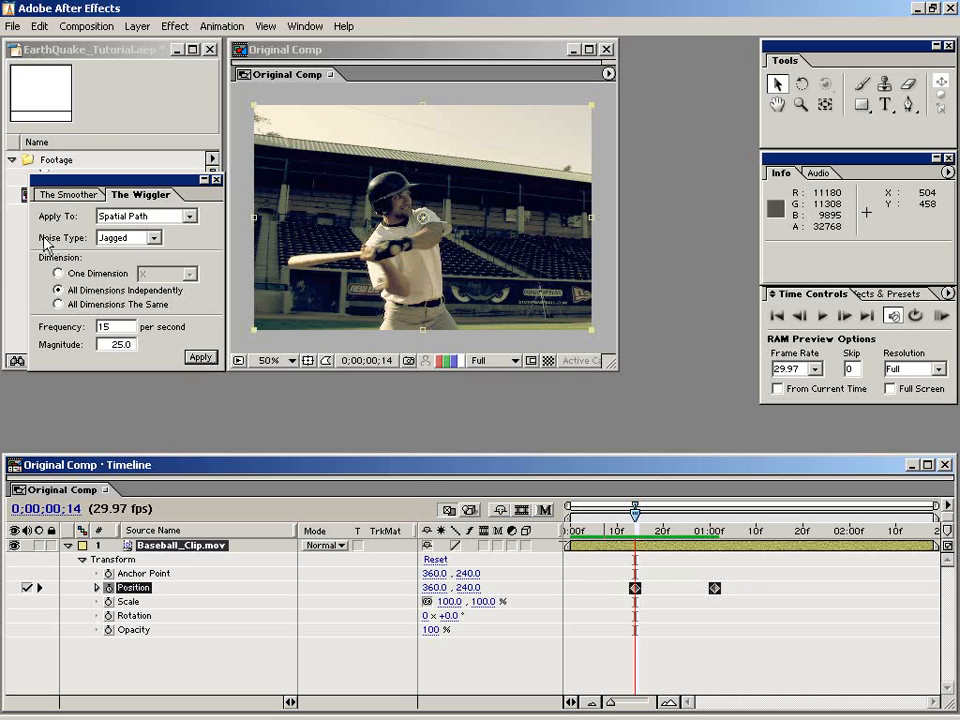
click(128, 240)
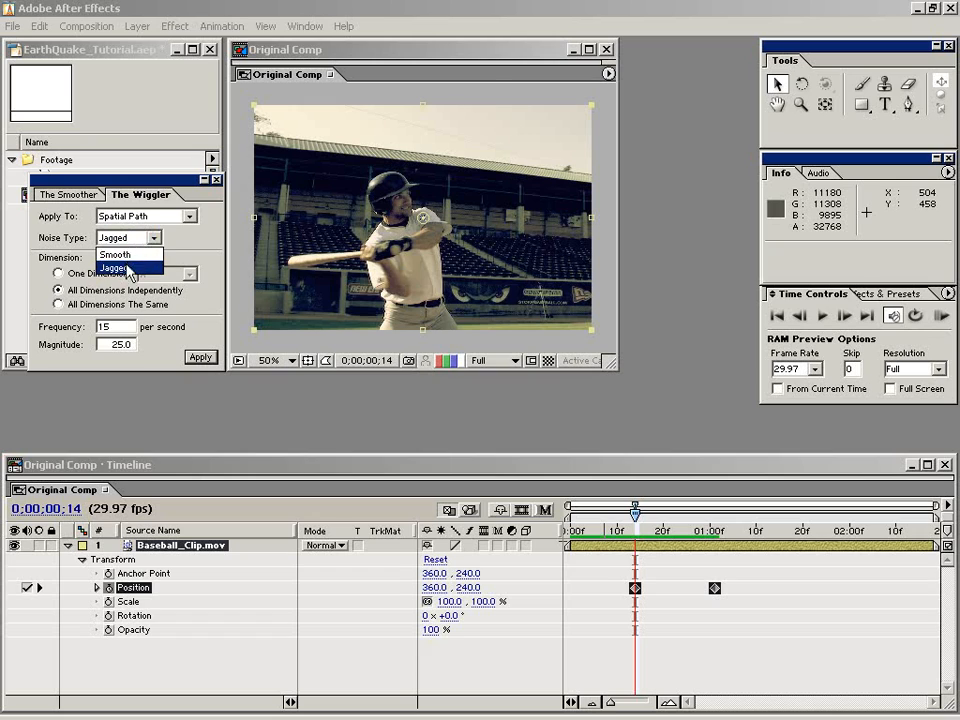
click(128, 269)
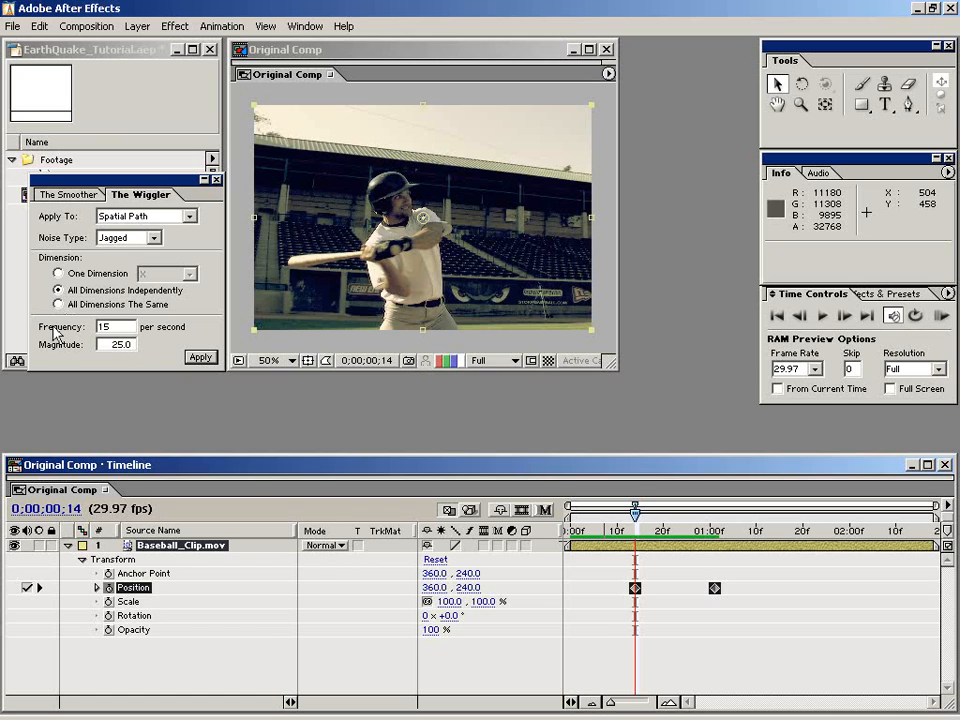
double_click(118, 326)
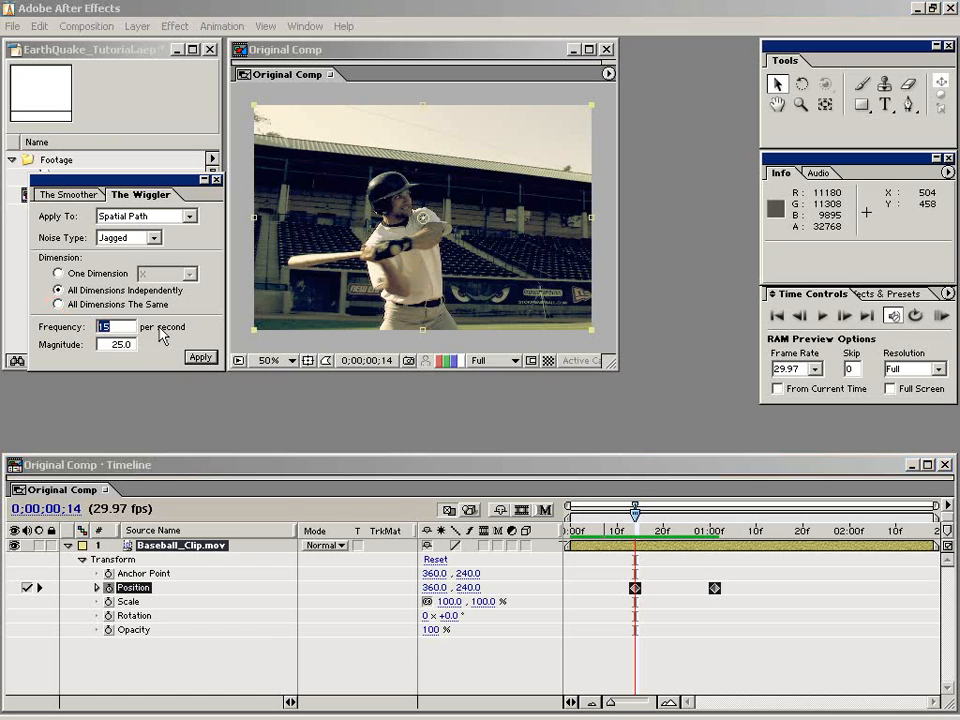
text(15)
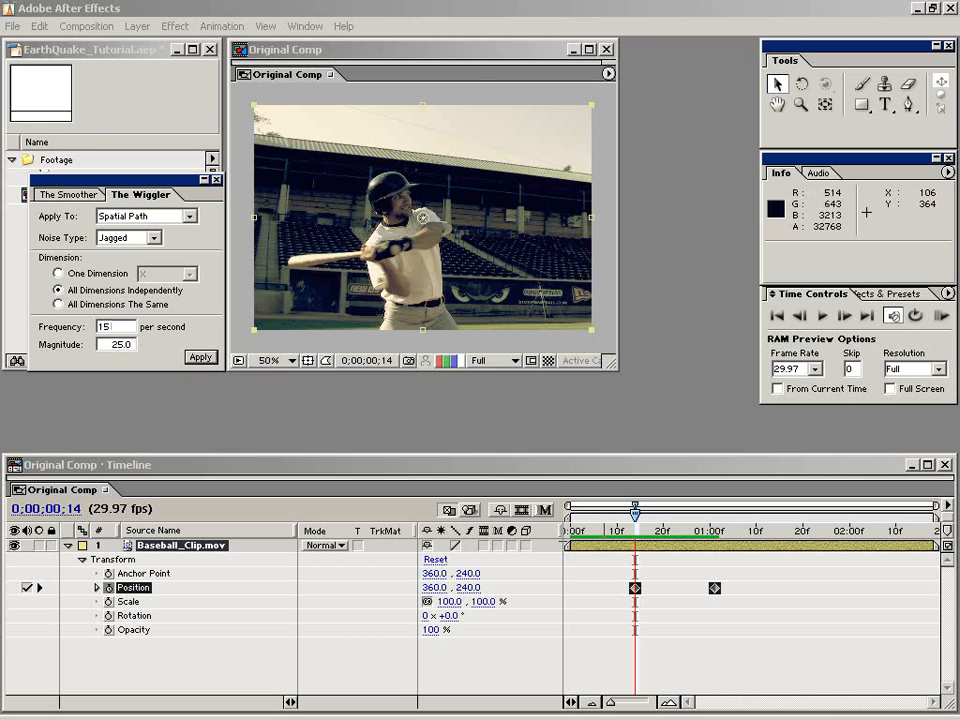
key(Tab)
text(2)
key(shift+Tab)
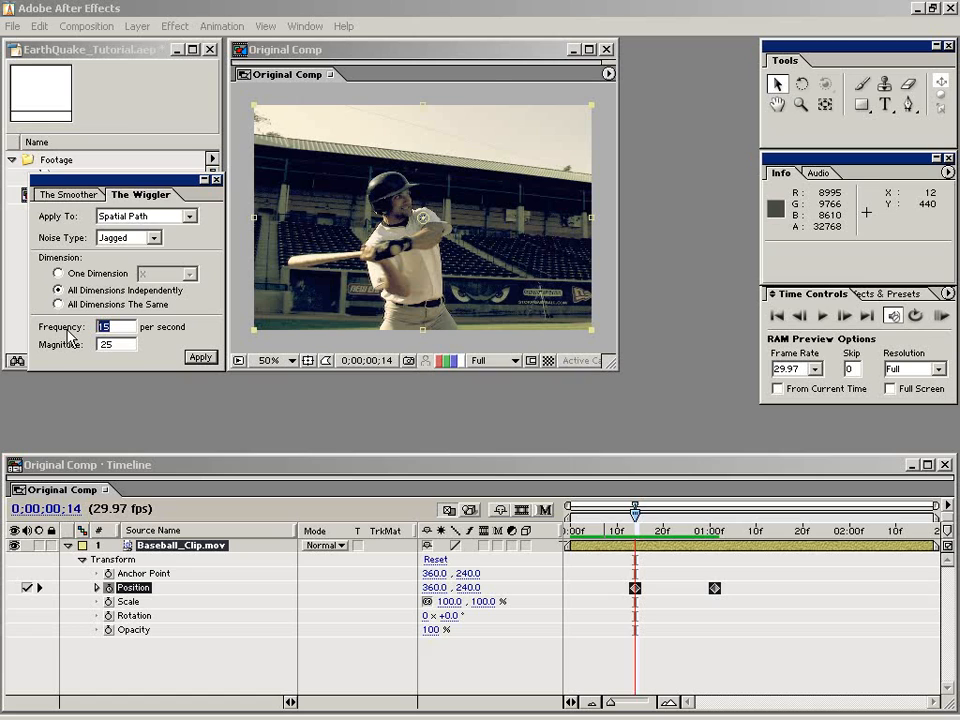
key(Tab)
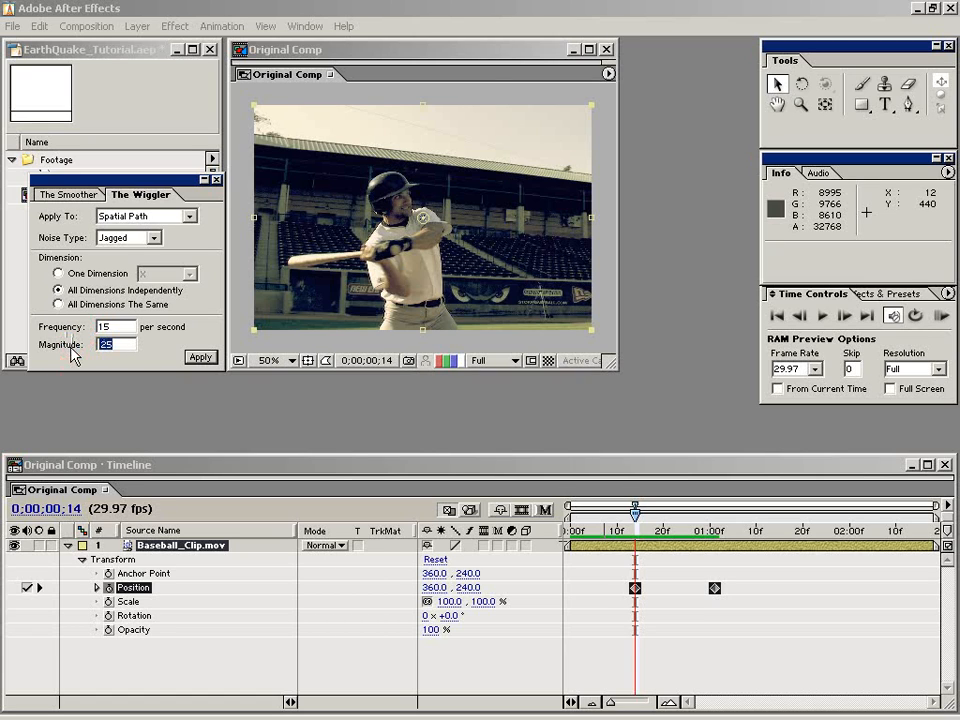
Try The Wiggler on the two reselected Position keyframes and undo the generated wiggle
click(643, 617)
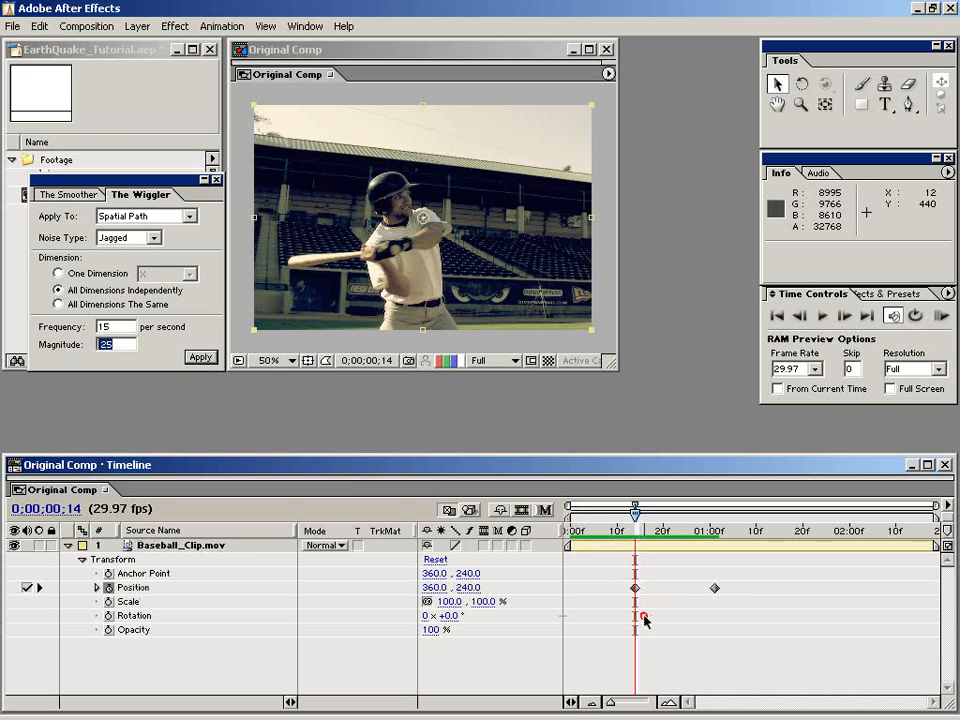
drag(598, 589, 754, 600)
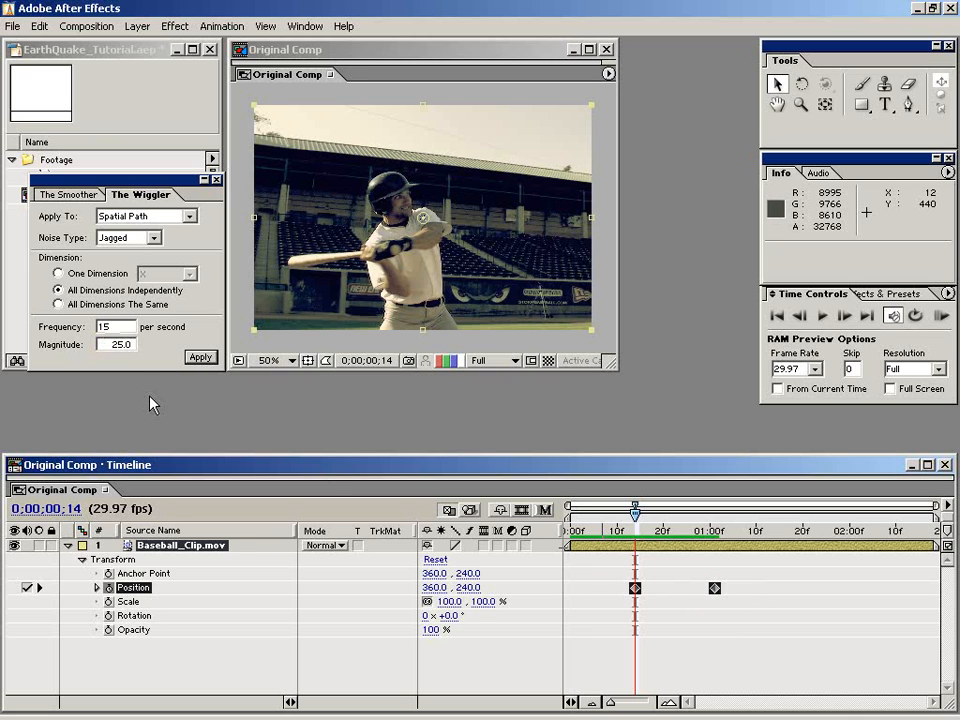
click(199, 357)
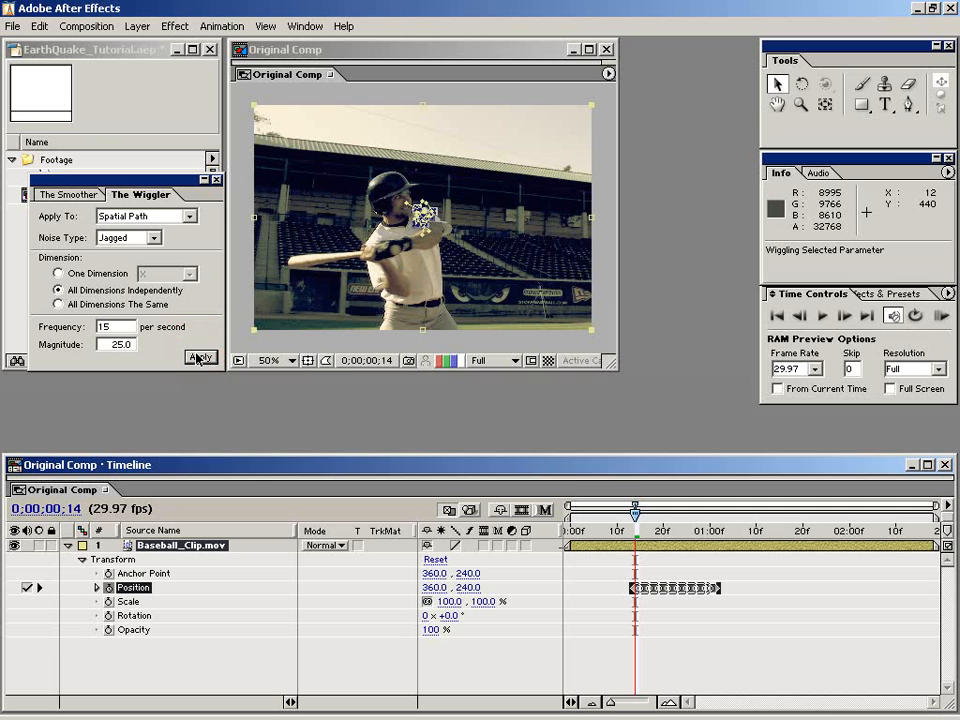
click(675, 614)
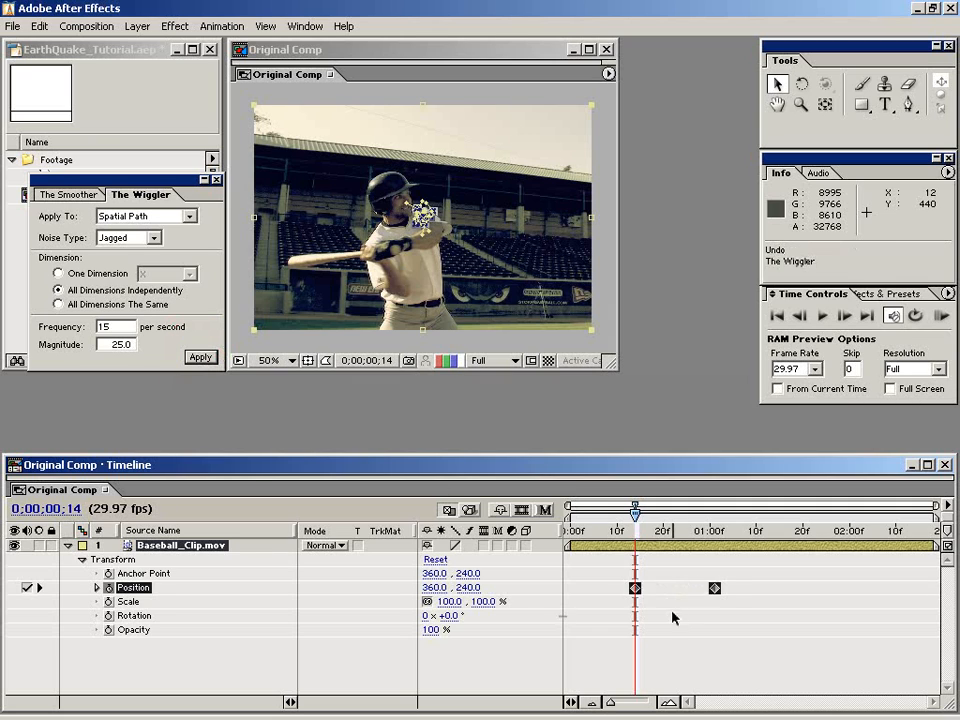
Select only the two Position keyframes of the baseball clip and apply The Wiggler to them
drag(729, 588, 718, 594)
click(674, 603)
drag(597, 573, 741, 617)
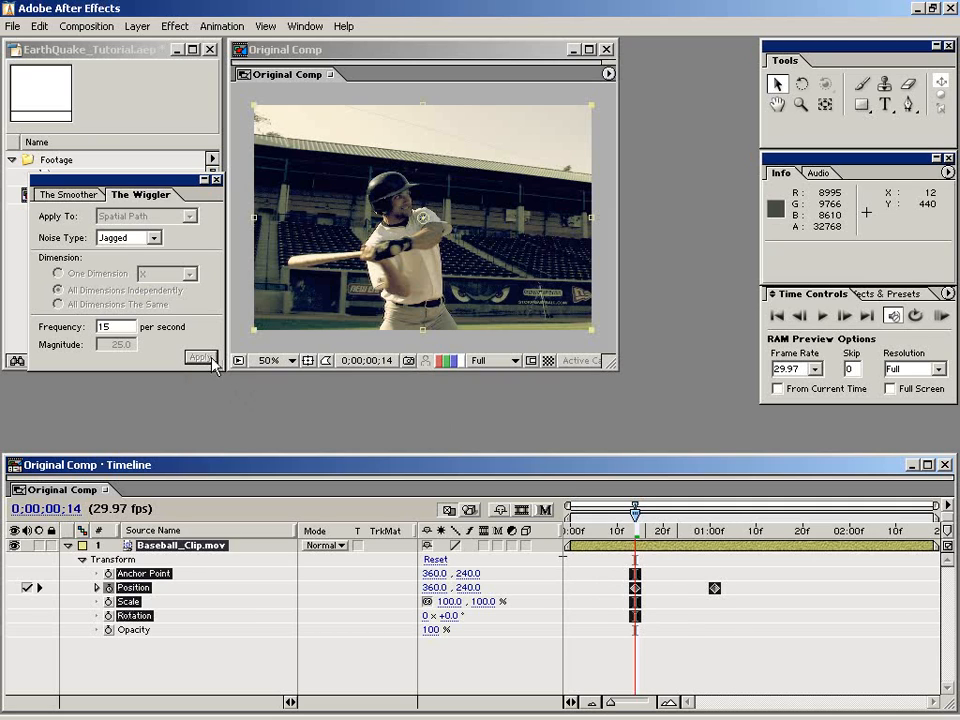
click(603, 586)
drag(603, 586, 761, 597)
click(606, 600)
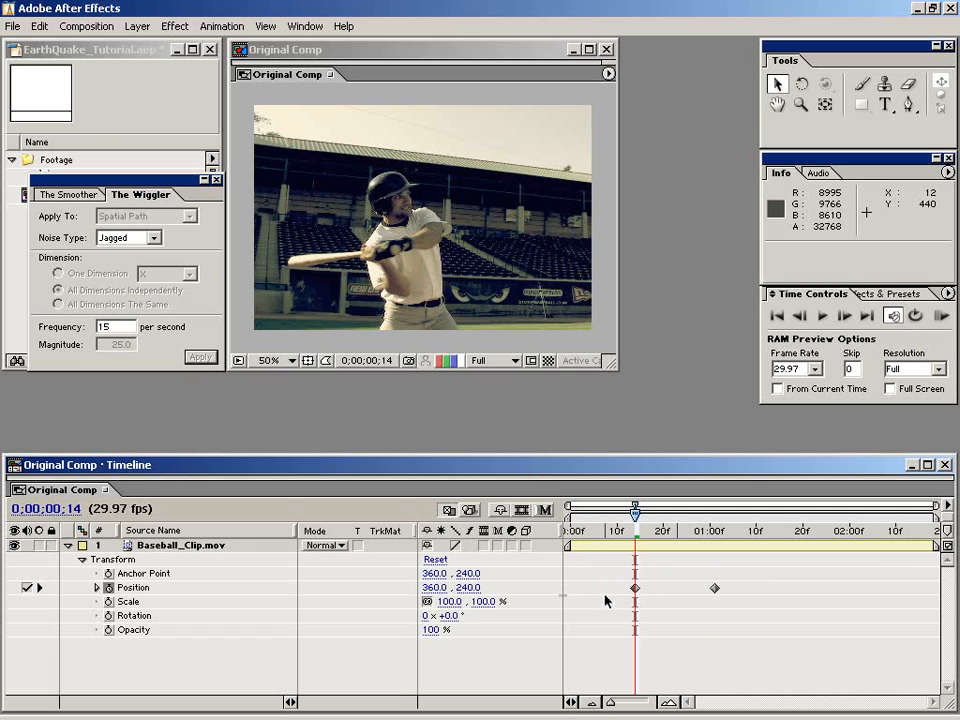
drag(568, 585, 730, 593)
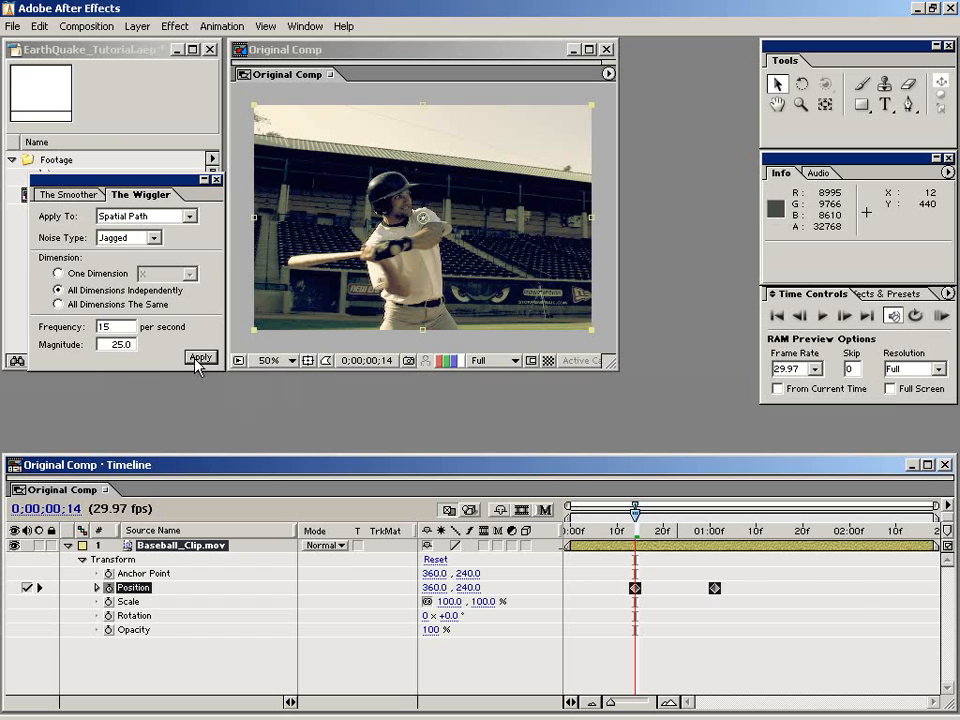
click(200, 357)
click(701, 628)
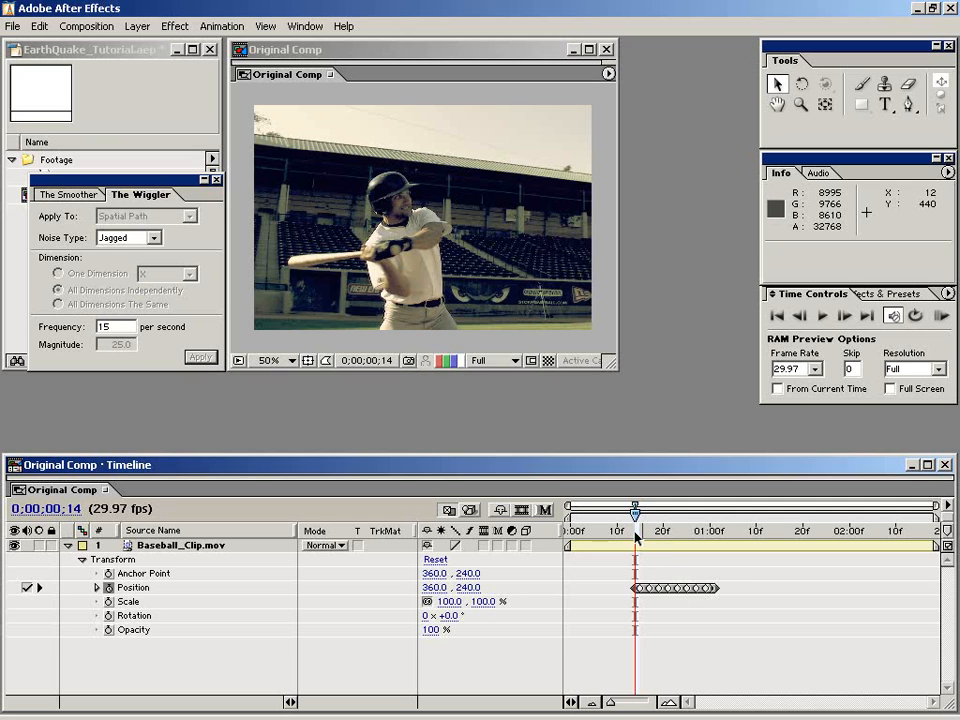
RAM preview the shaking clip, and scrub through the wiggled section to 0;00;00;27
click(941, 316)
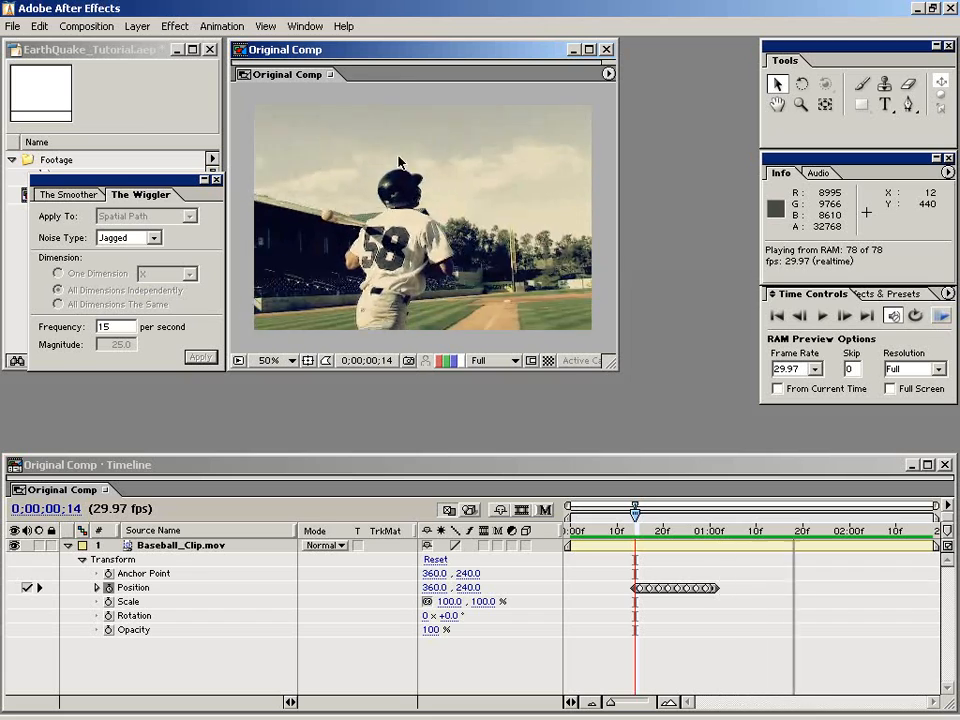
click(681, 615)
drag(617, 523, 697, 520)
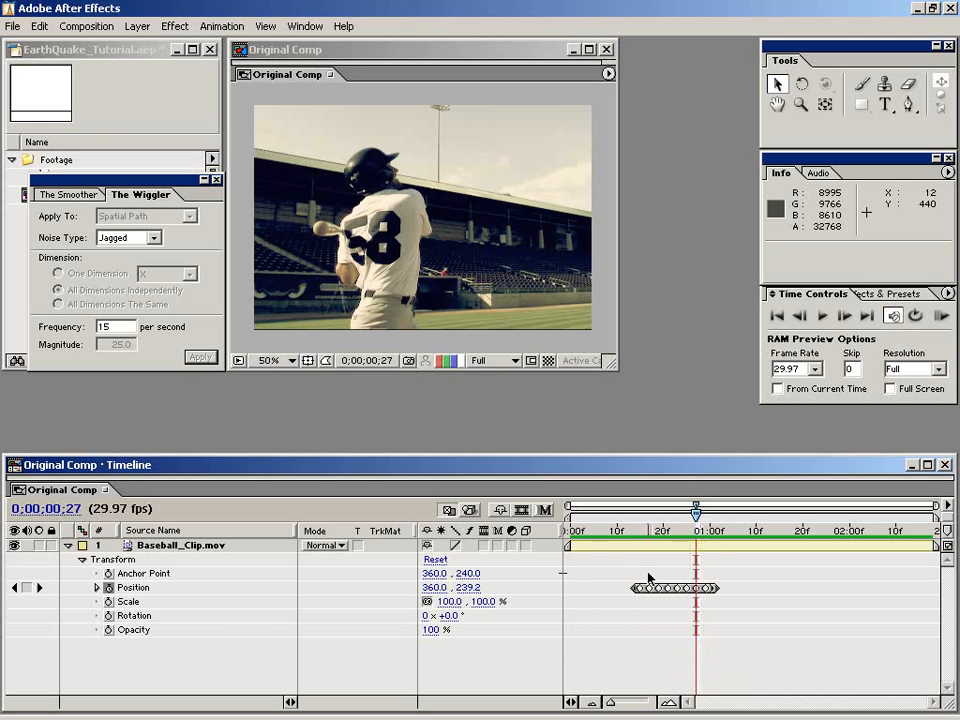
Move the last Position keyframe one frame later to 0;00;01;02 so it is evenly spaced with the others
click(668, 703)
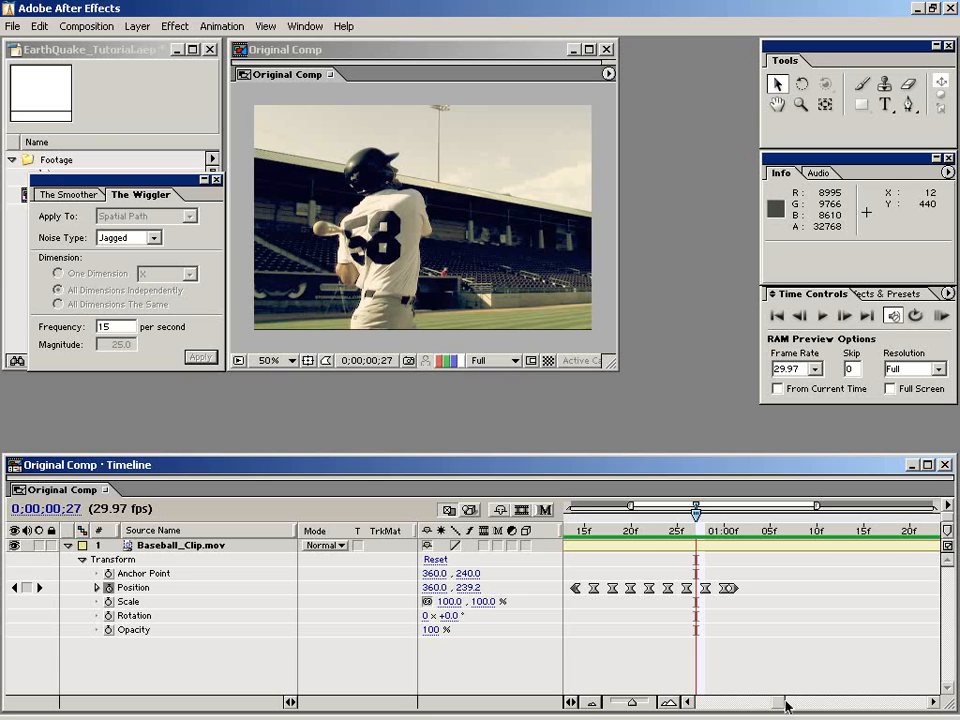
drag(778, 703, 769, 706)
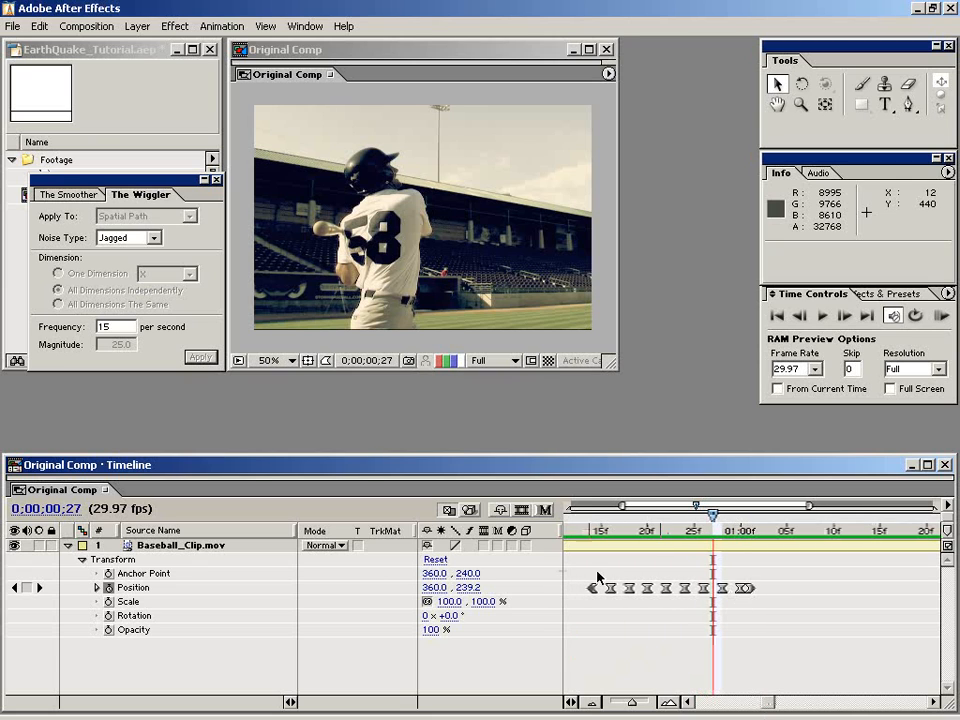
drag(749, 589, 757, 591)
click(761, 616)
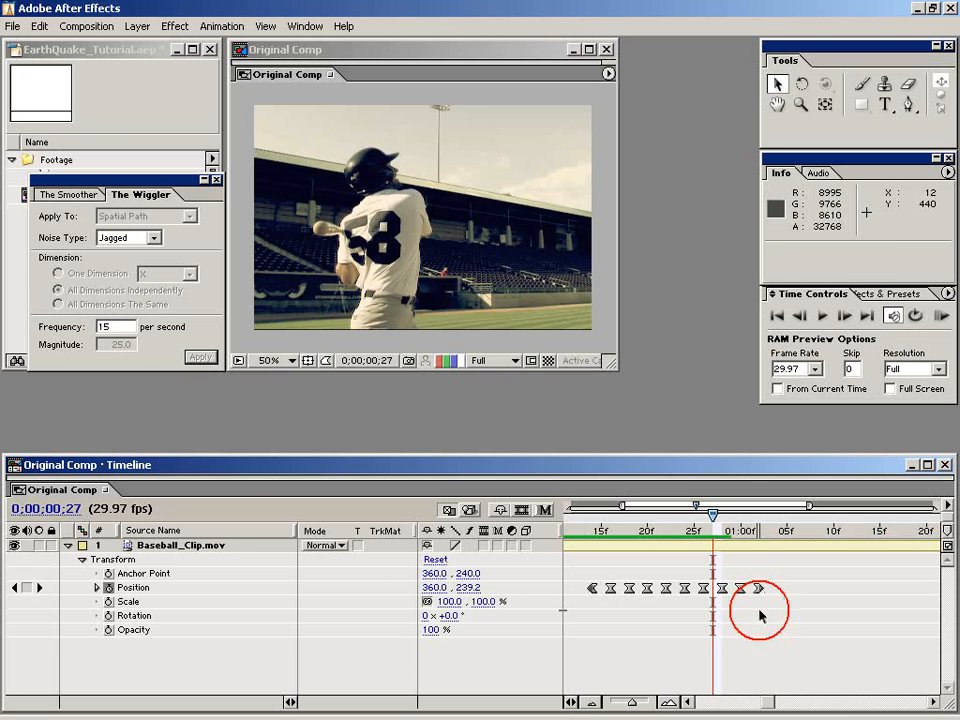
Turn on motion blur for the Baseball_Clip.mov layer and enable it for the whole composition
drag(742, 528, 776, 574)
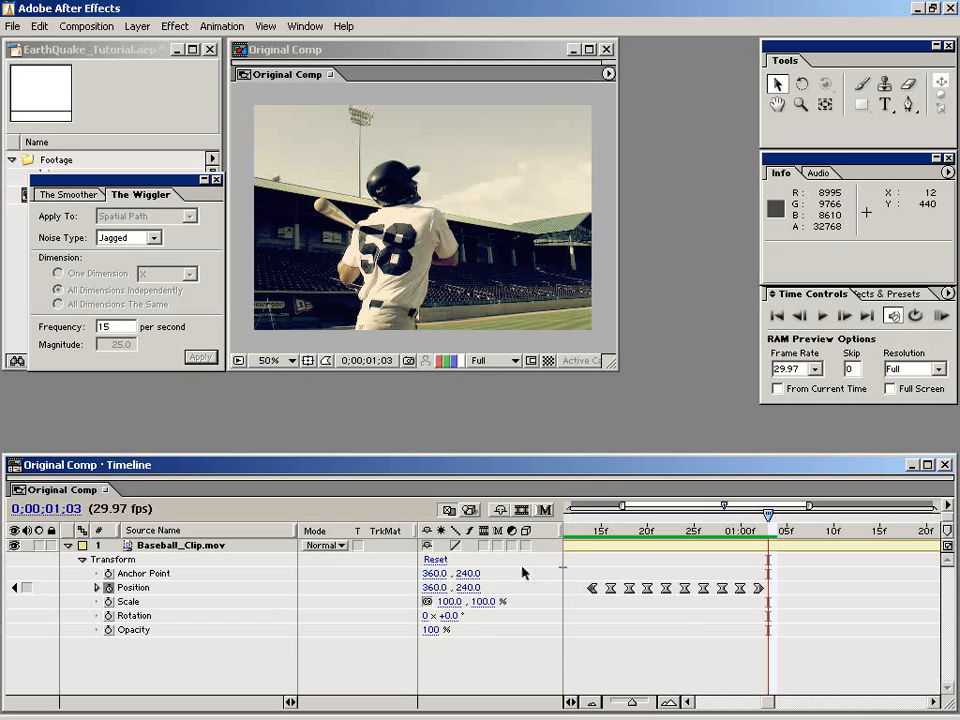
click(572, 549)
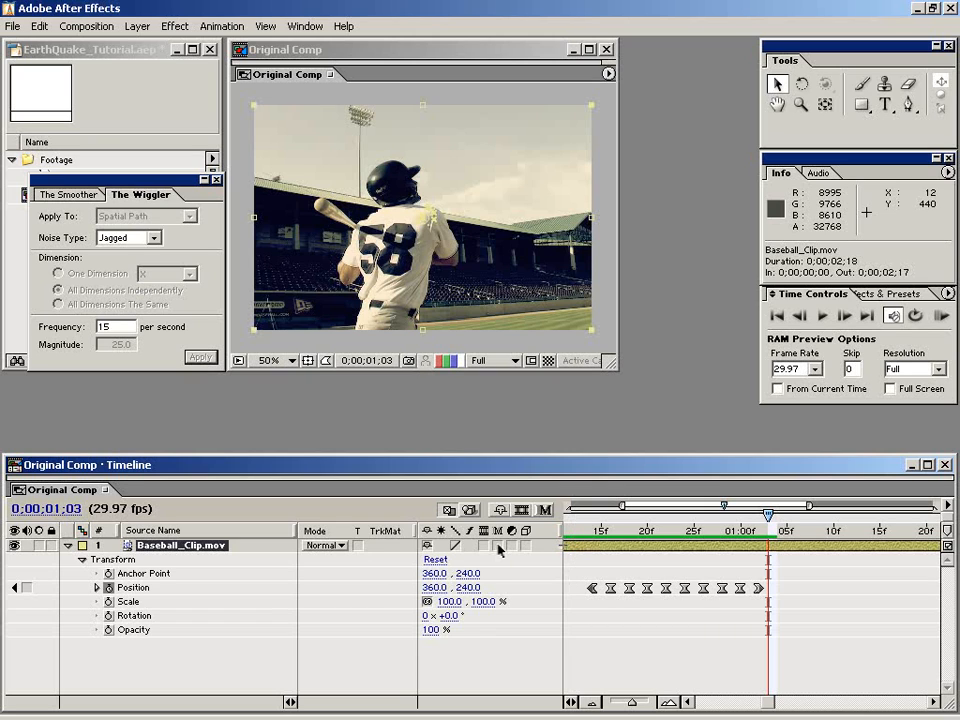
click(497, 546)
click(545, 511)
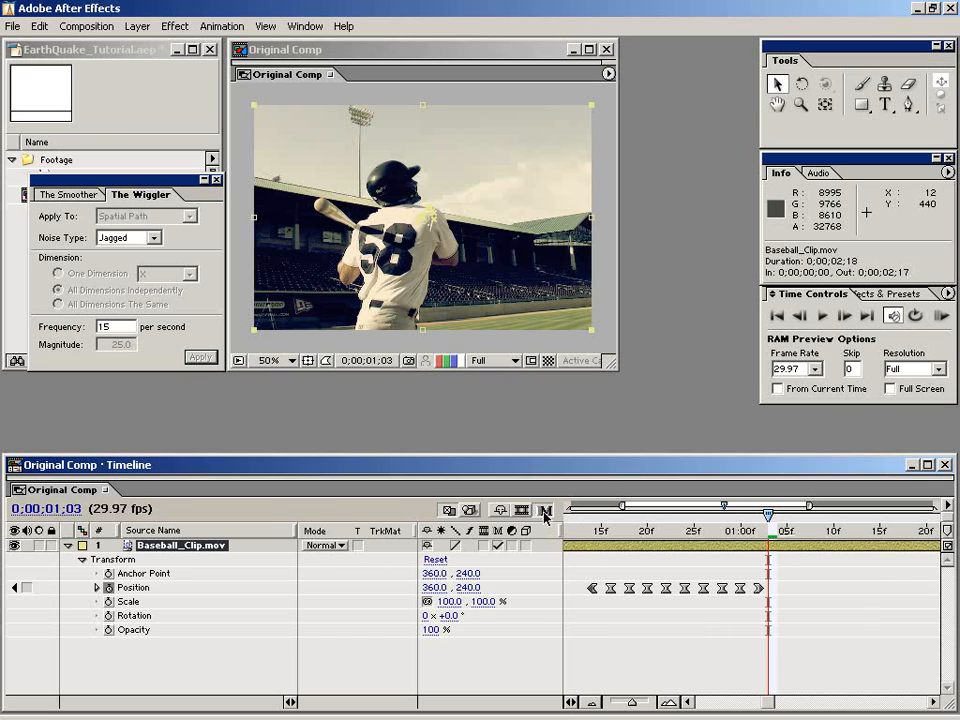
Examine the motion blur on the shaking clip at frames 20, 15 and 14
click(647, 530)
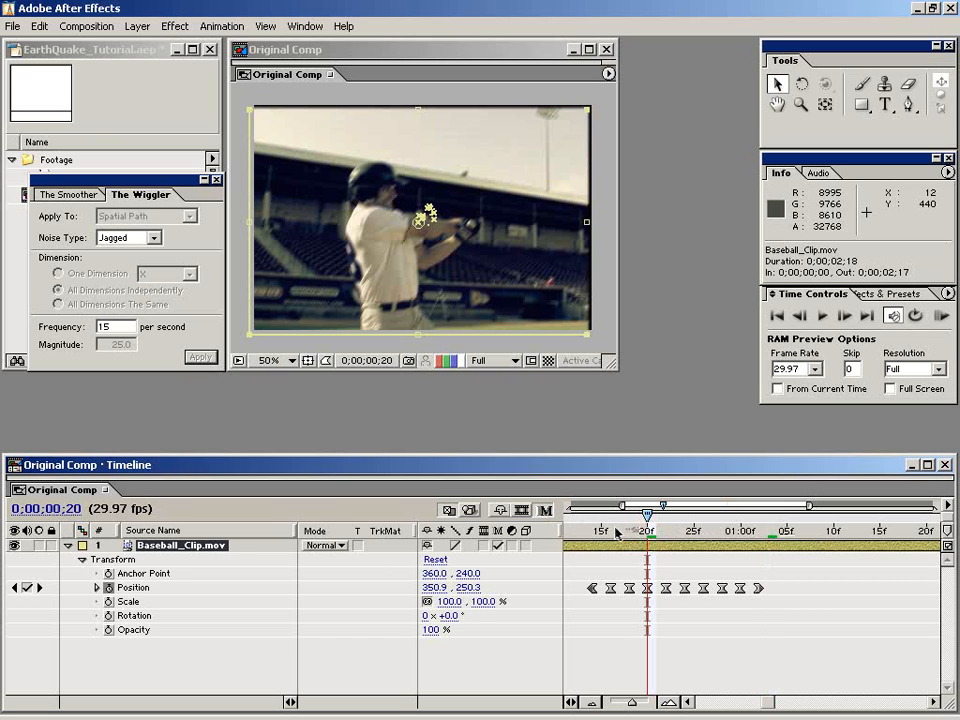
click(597, 598)
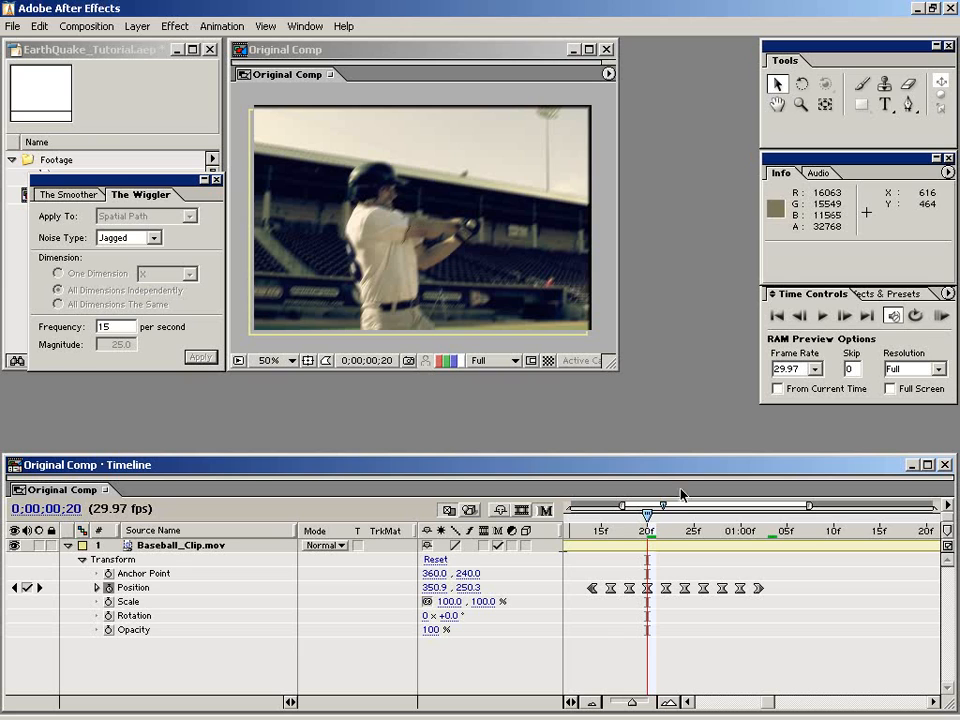
click(600, 531)
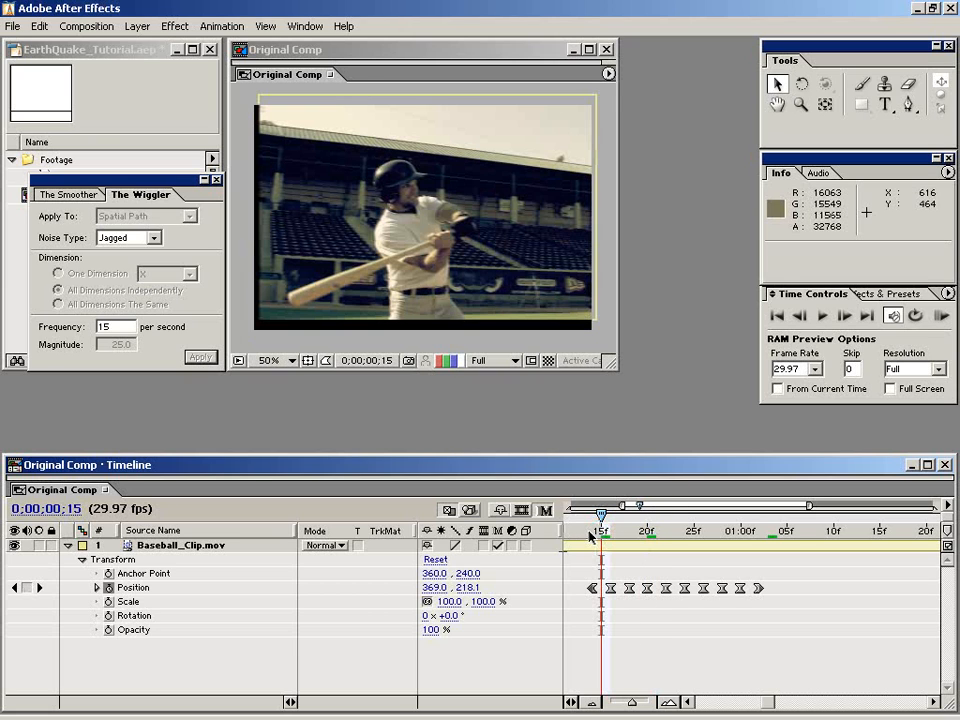
click(591, 530)
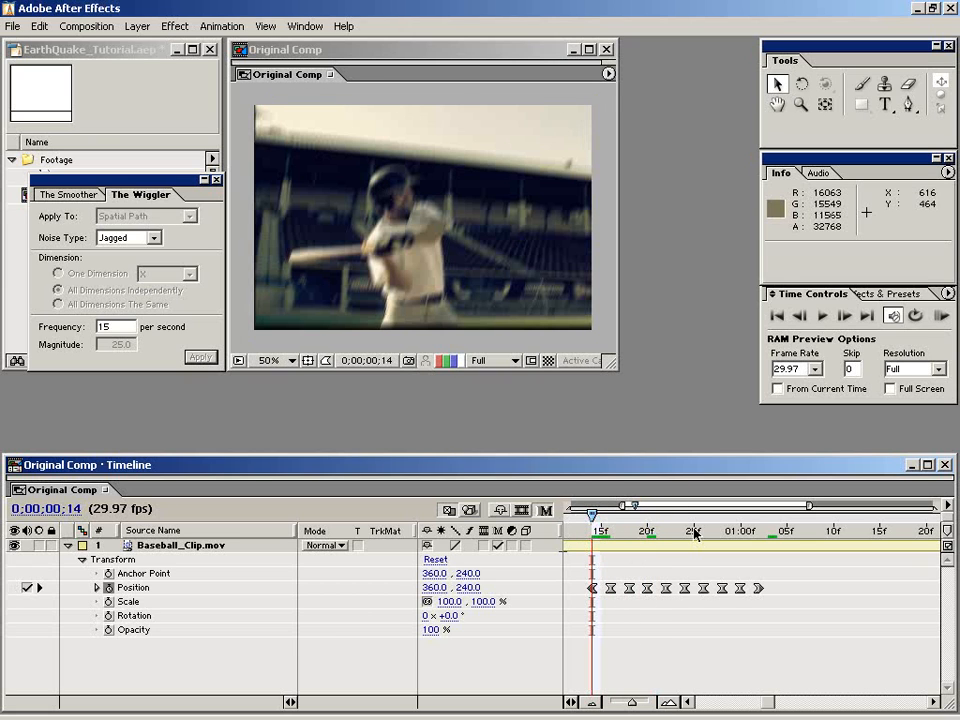
RAM preview the motion-blurred shake, and examine the exposed black edges at frame 17
key(KP_0)
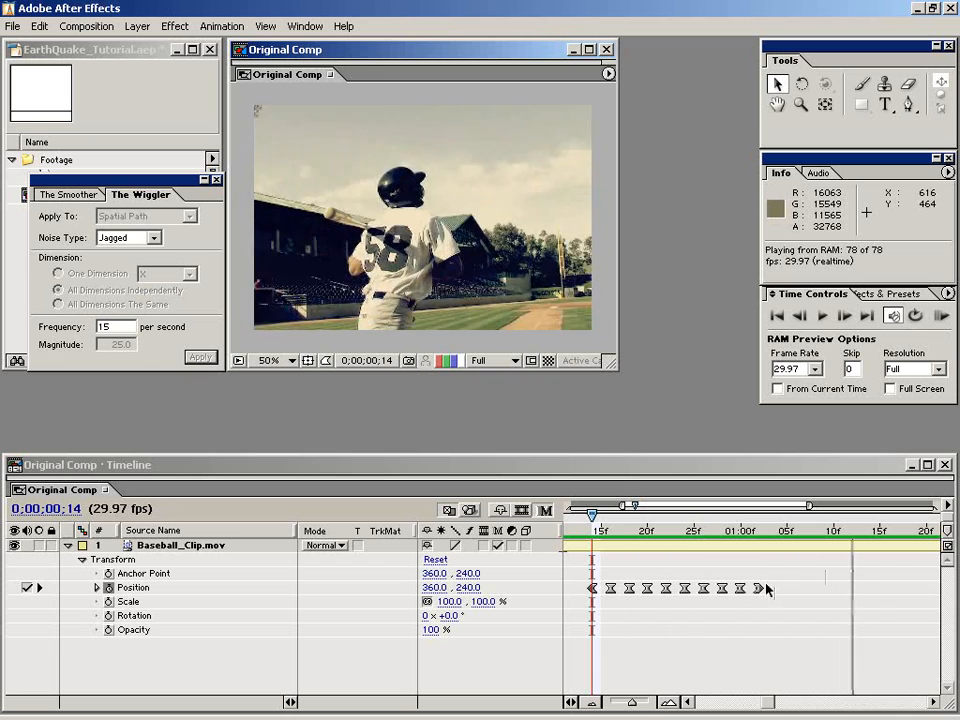
mouse_move(588, 528)
mouse_down()
mouse_move(770, 529)
mouse_move(564, 531)
mouse_up()
drag(641, 531, 676, 533)
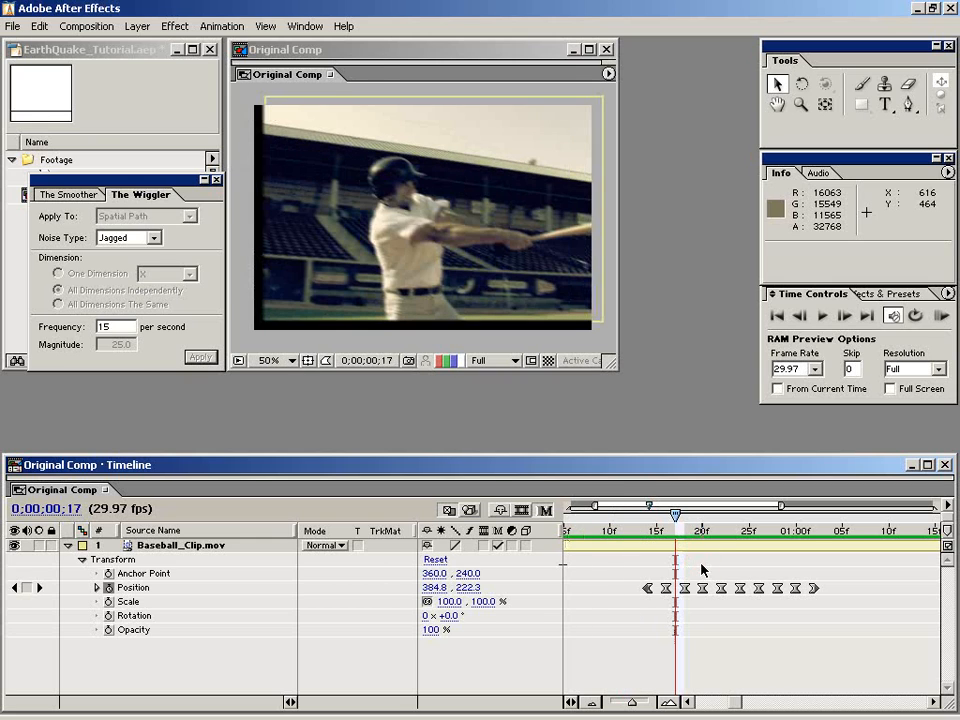
key(minus)
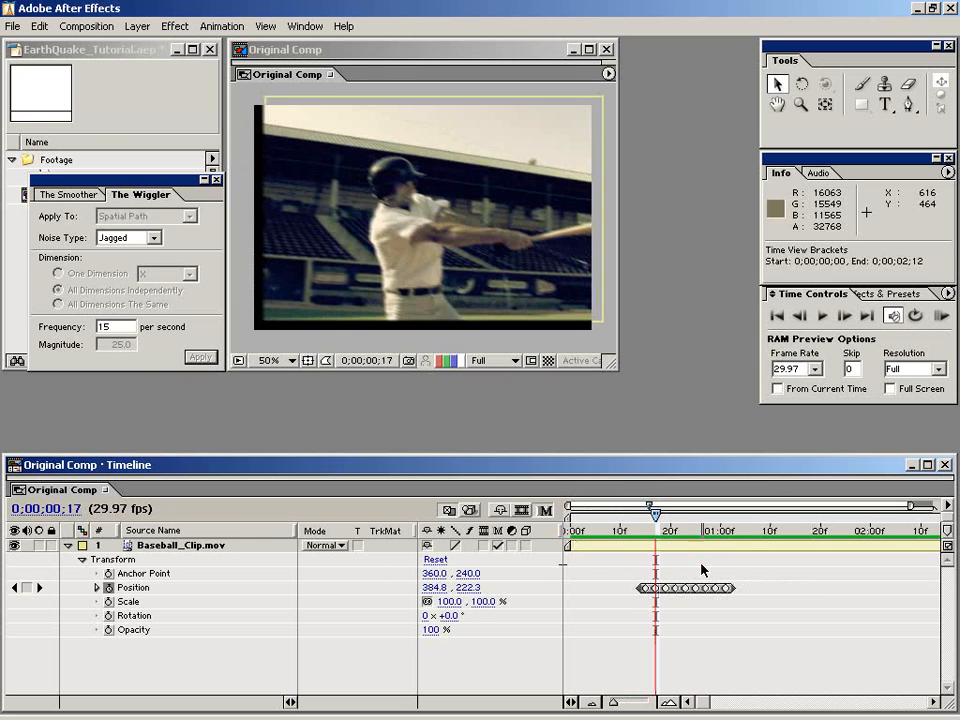
click(737, 563)
click(686, 562)
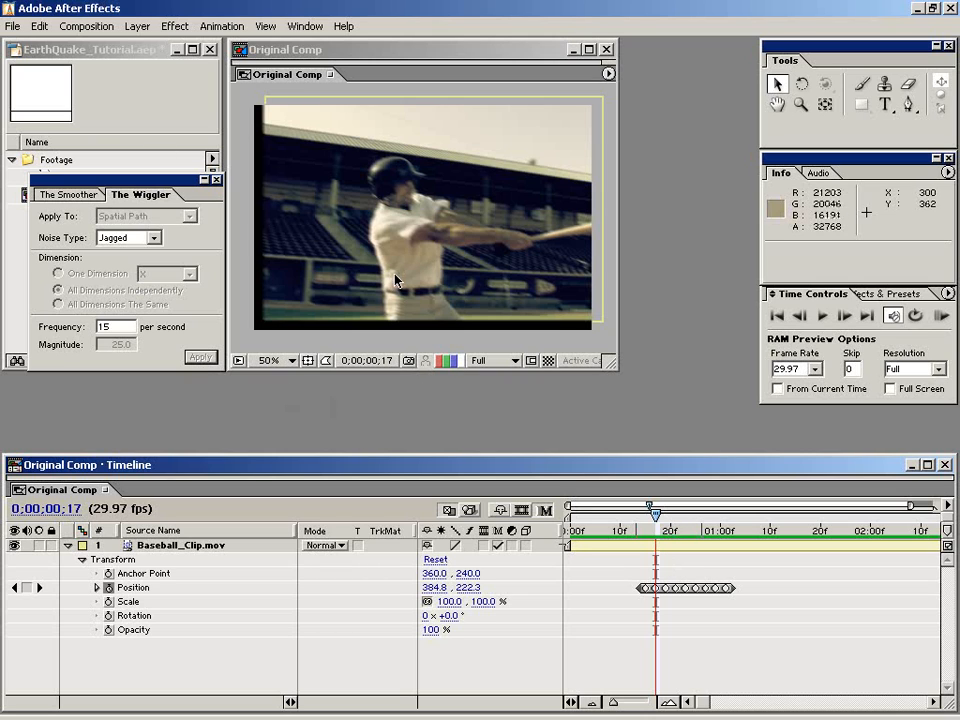
Apply the Motion Tile effect to the Baseball_Clip.mov layer, and arrange its effect controls so all the settings are visible
click(596, 547)
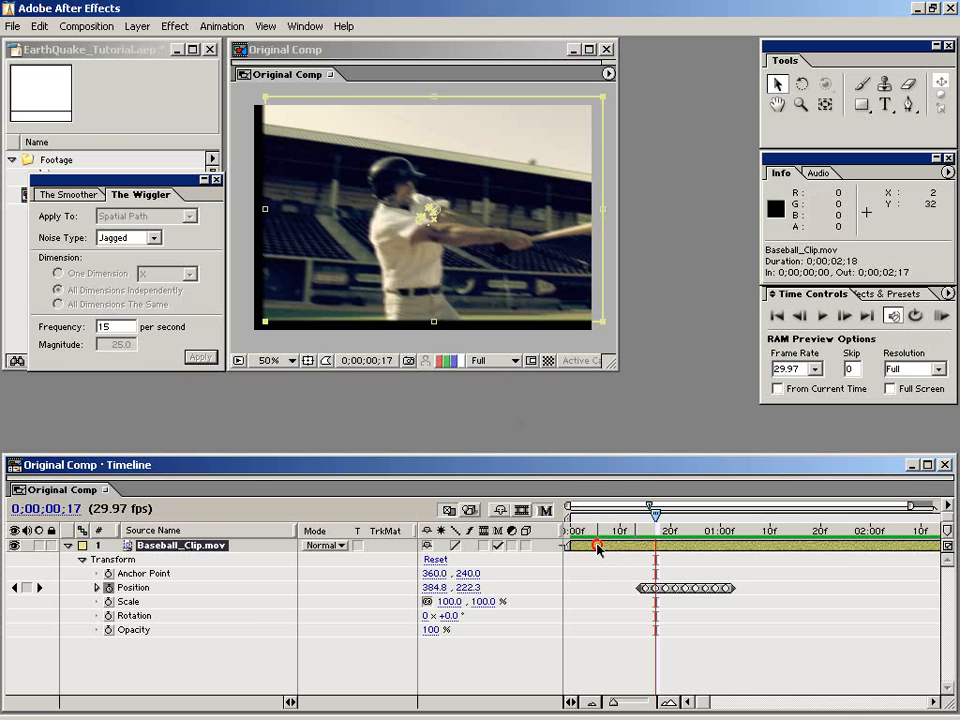
click(172, 26)
mouse_move(259, 350)
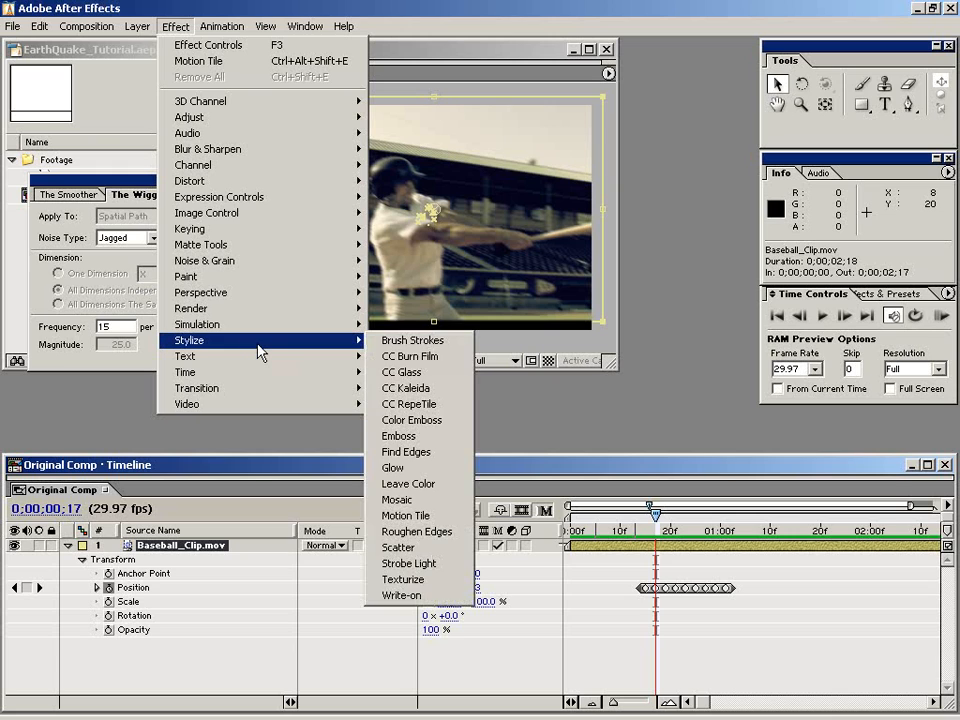
click(458, 516)
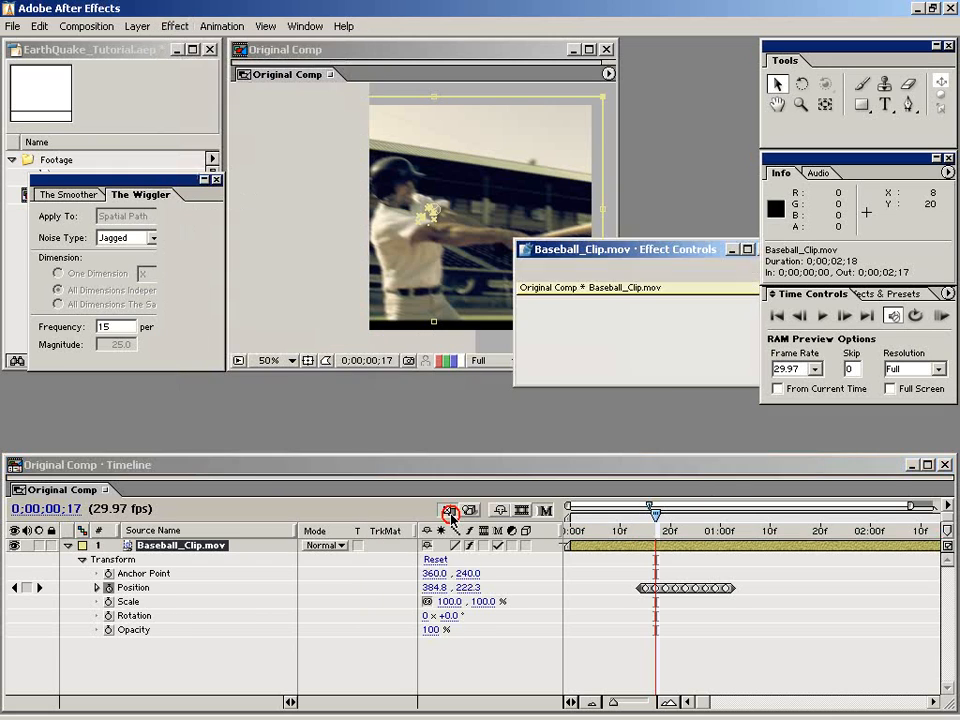
drag(684, 256, 267, 400)
drag(326, 512, 322, 662)
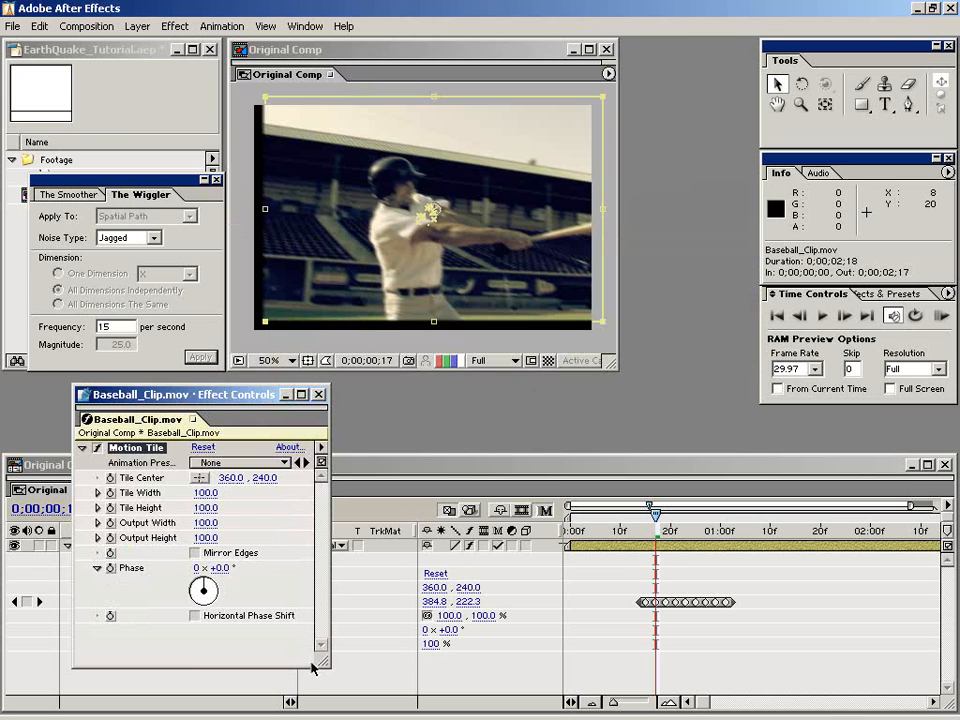
Enable Mirror Edges in Motion Tile and set both Output Width and Output Height to 125
click(195, 553)
click(205, 522)
text(12)
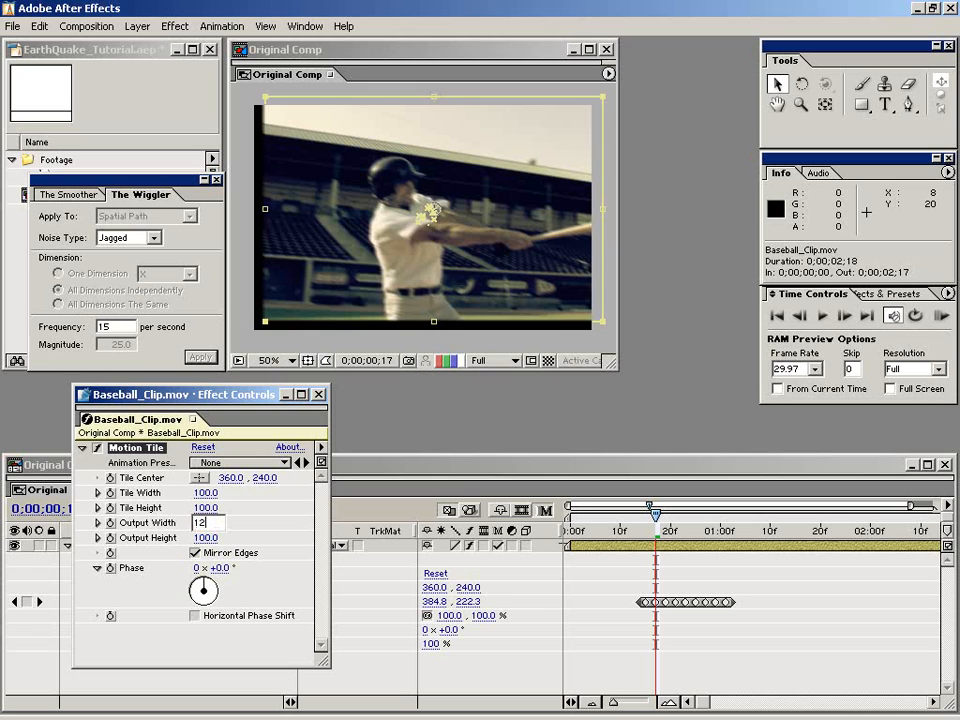
text(5)
key(Tab)
text(1)
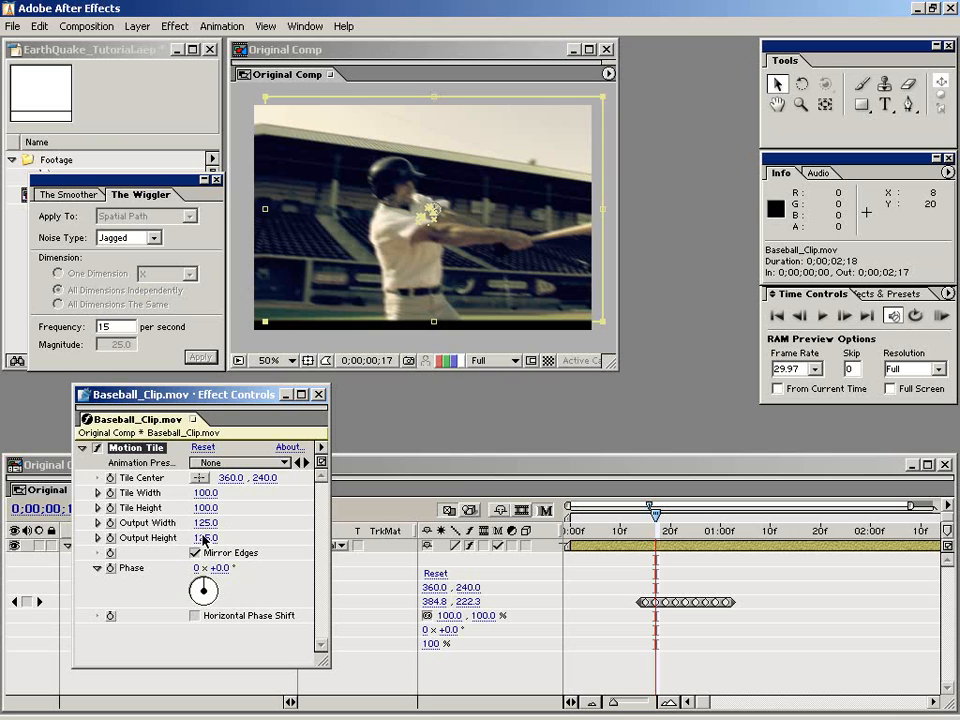
key(Return)
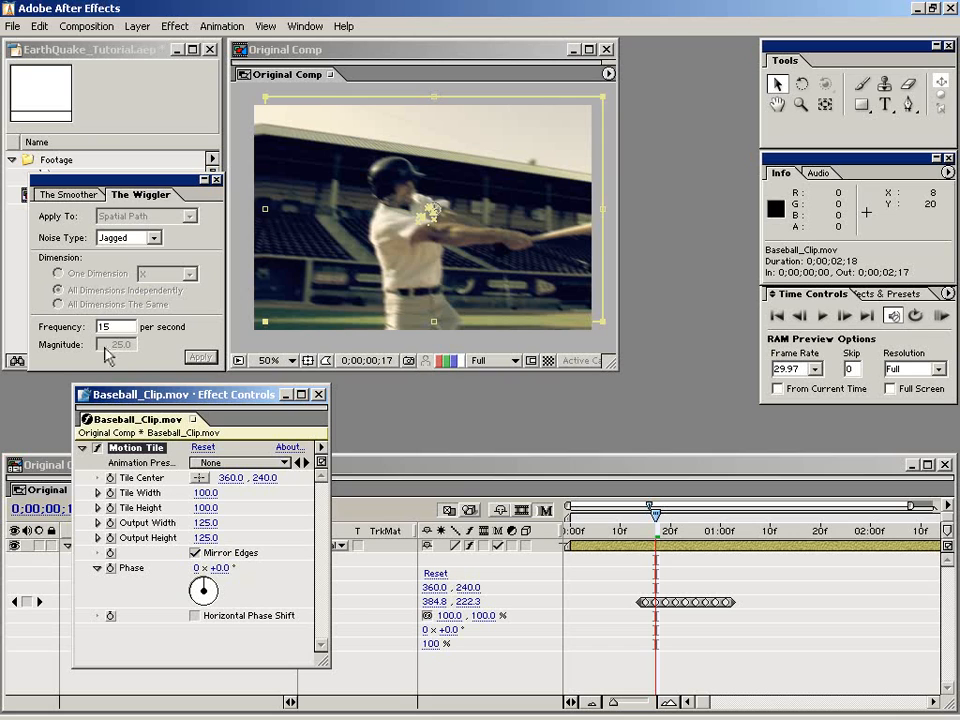
Move the effect controls clear of The Wiggler, try a Motion Tile Output Width of 150, and restore it to 125
drag(221, 397, 152, 234)
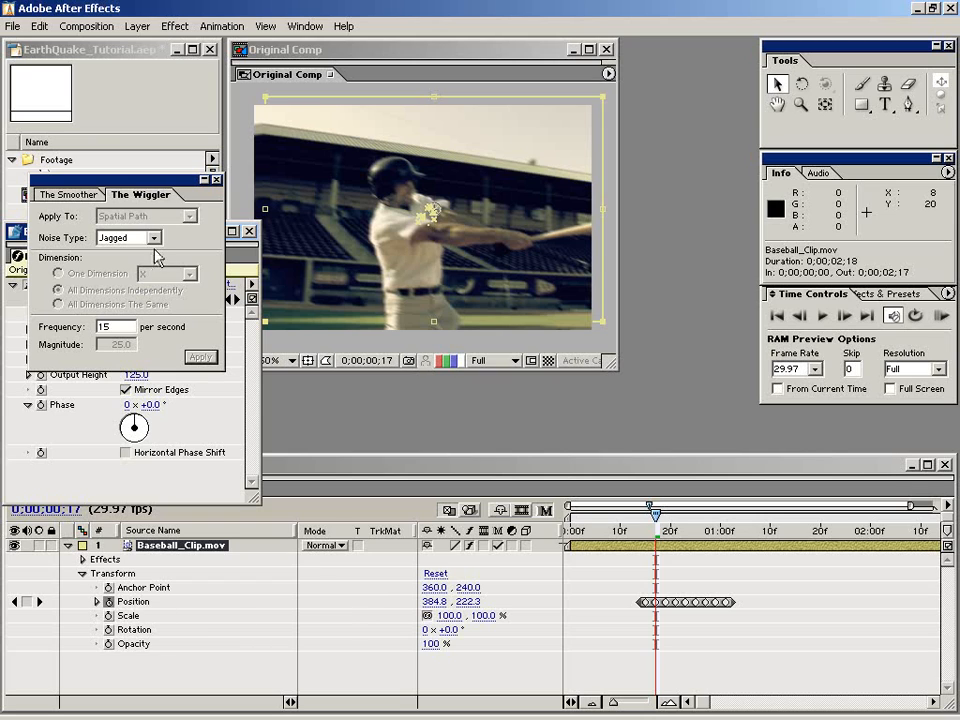
click(77, 239)
drag(27, 236, 192, 442)
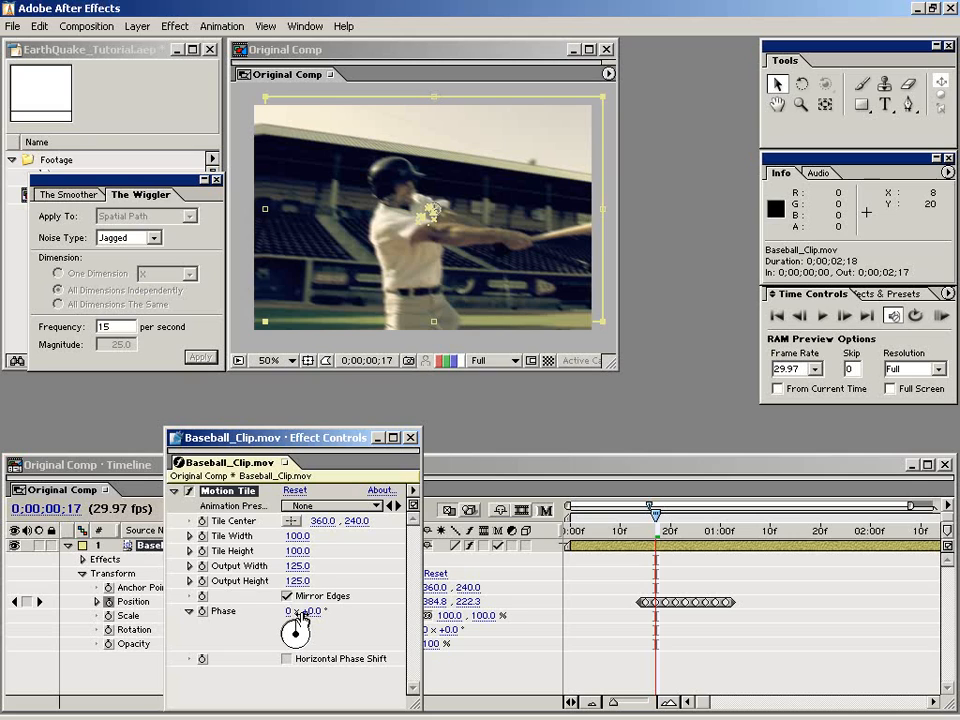
click(290, 566)
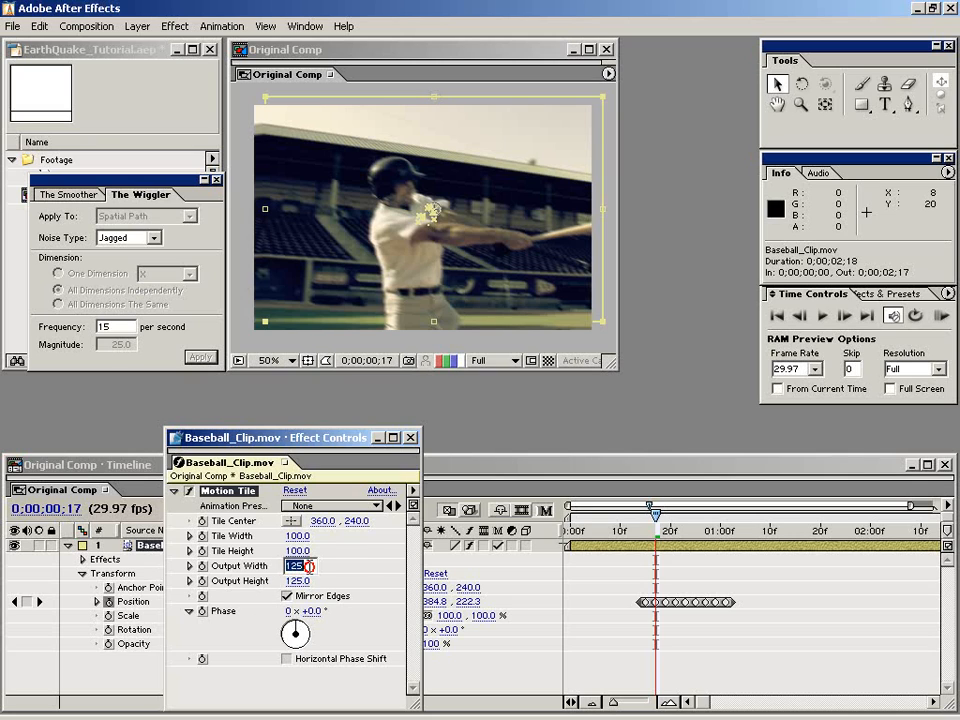
text(150)
key(Return)
click(297, 569)
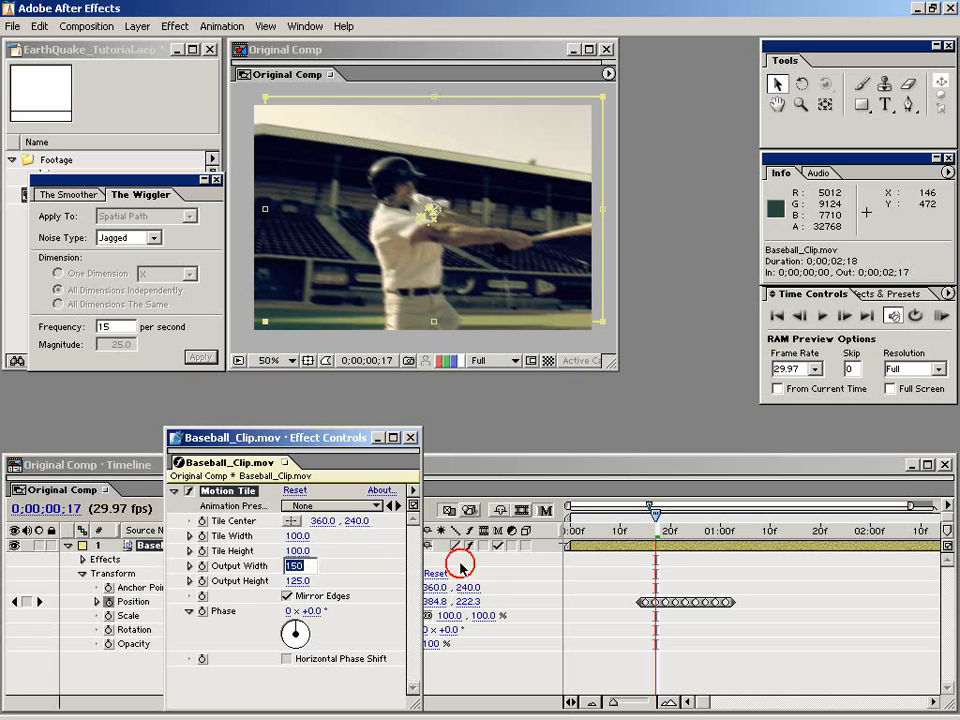
key(Return)
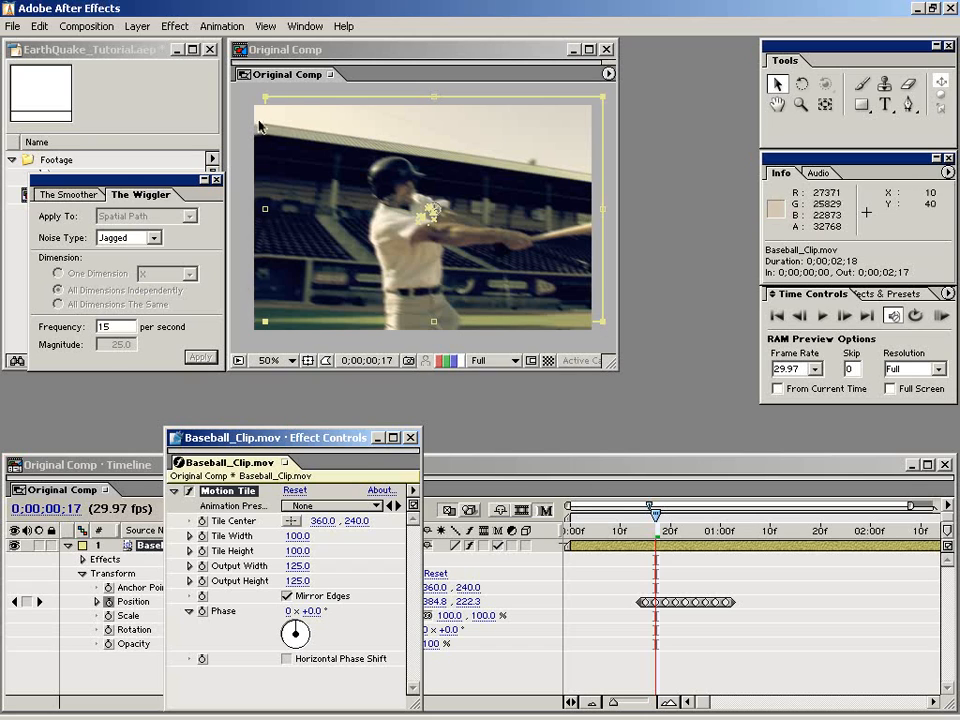
Compare the frame with Motion Tile off and on, and disable motion blur for the composition
click(189, 491)
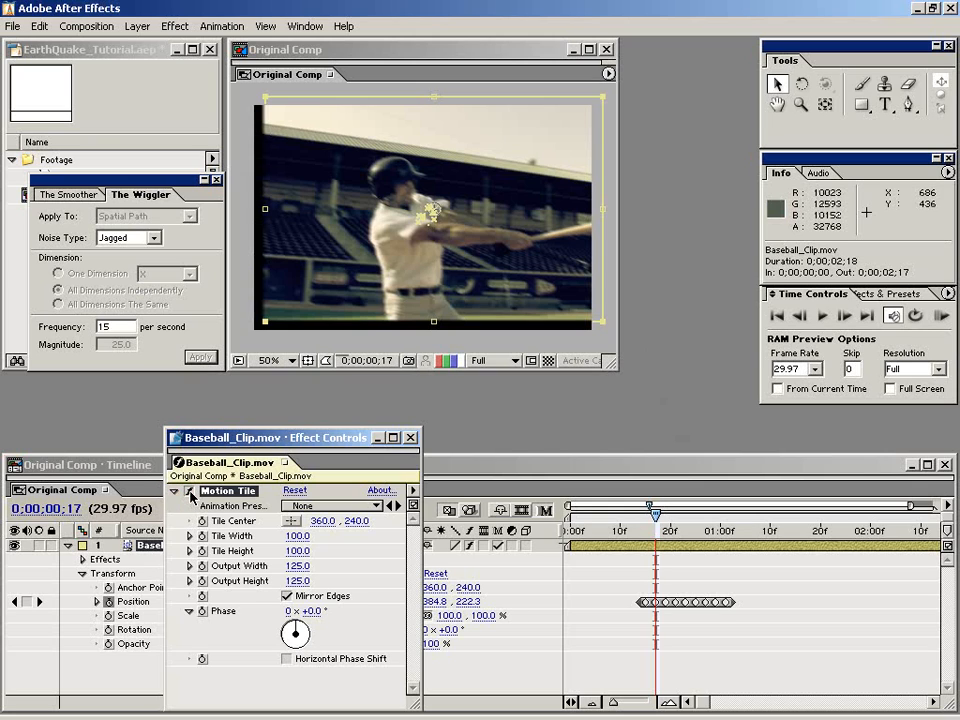
click(189, 491)
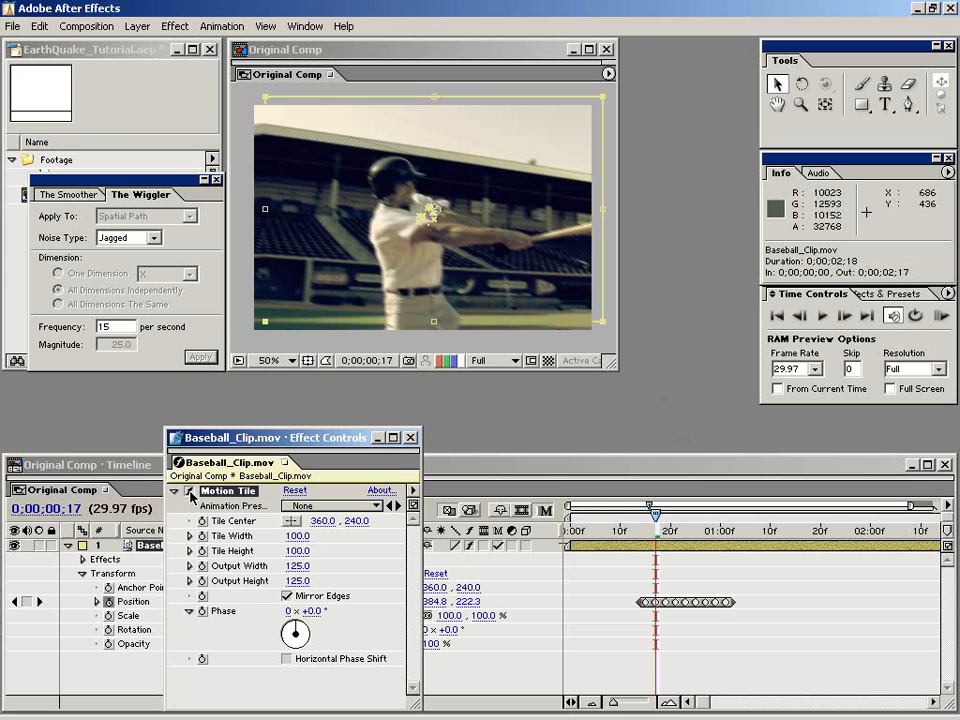
click(550, 513)
click(315, 444)
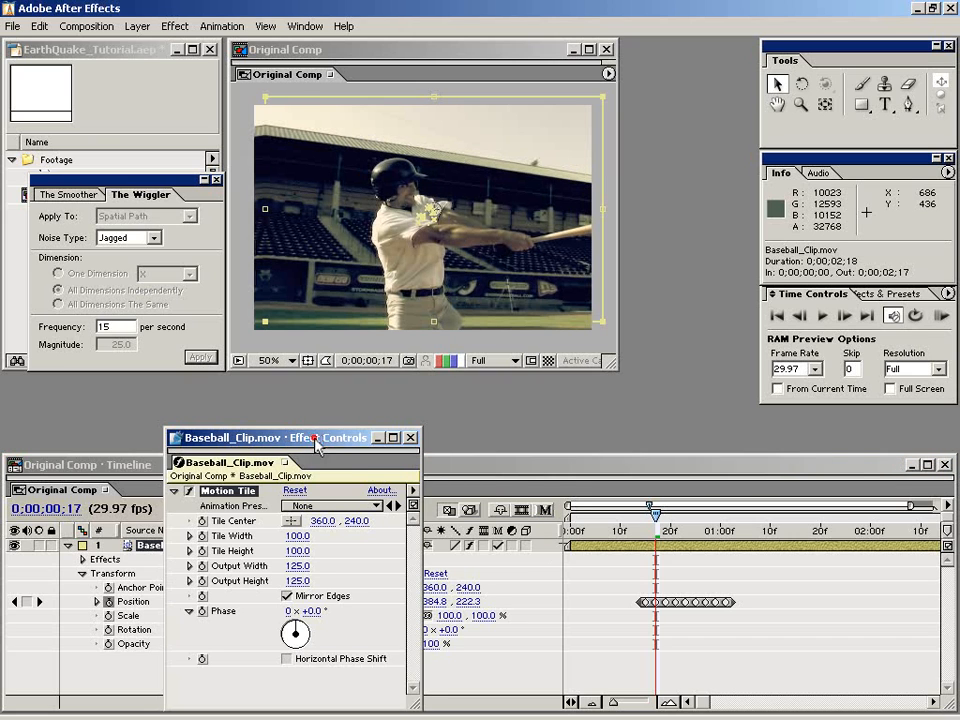
drag(315, 443, 296, 414)
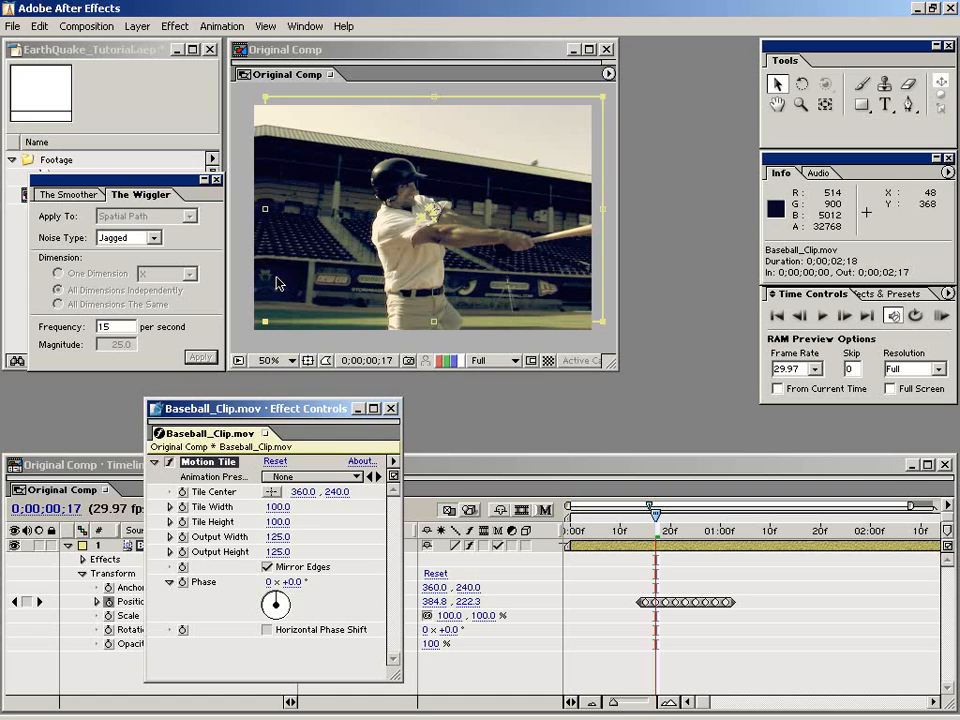
Check the frame edges against the title-action safe guides, hide the guides, and compare Motion Tile off and on
click(309, 361)
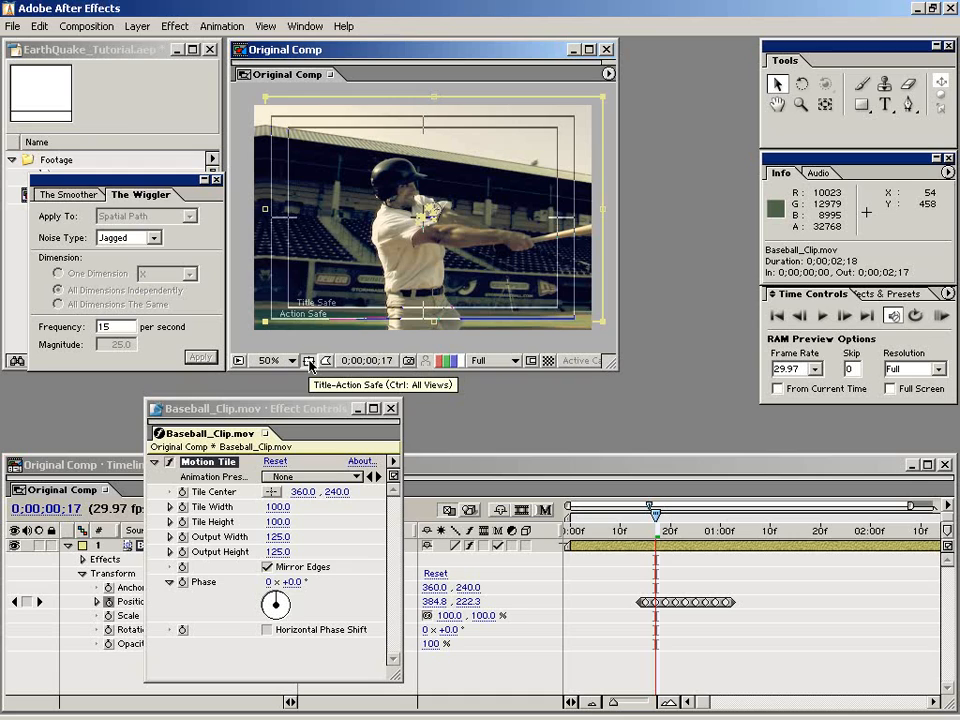
click(309, 361)
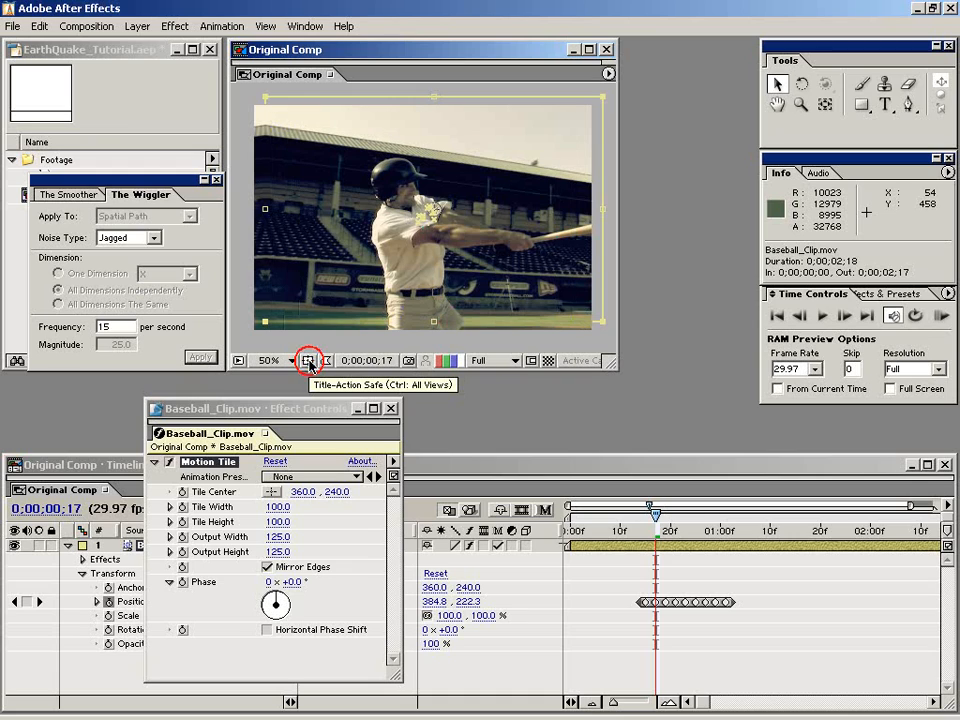
click(170, 463)
click(170, 463)
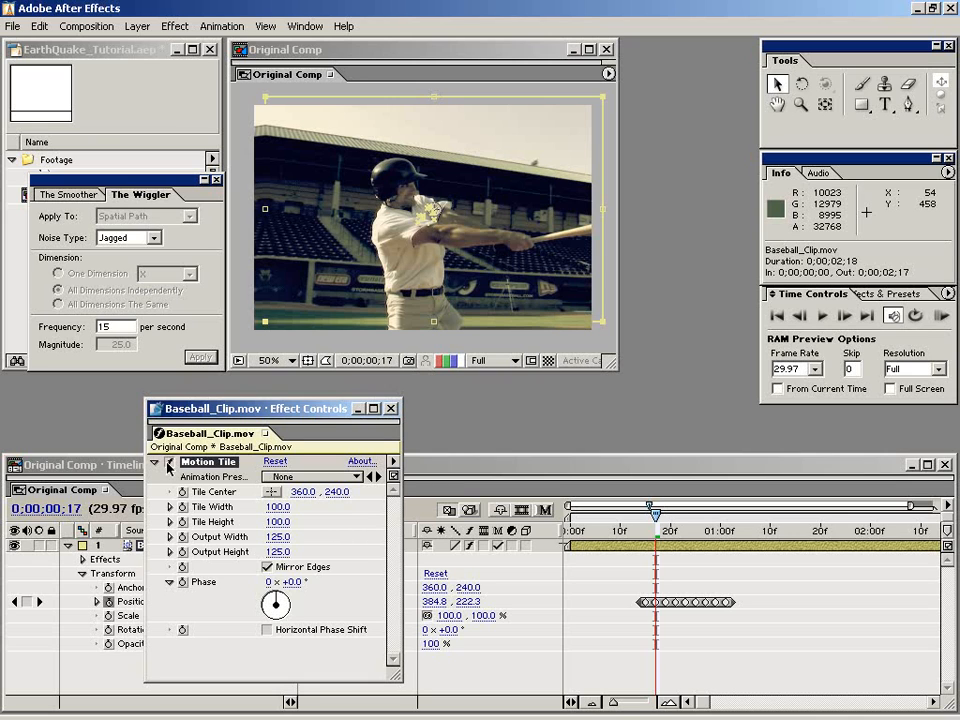
Try moving the clip about 70 pixels up at frame 17, undo the move, and re-enable motion blur for the composition
drag(385, 315, 387, 280)
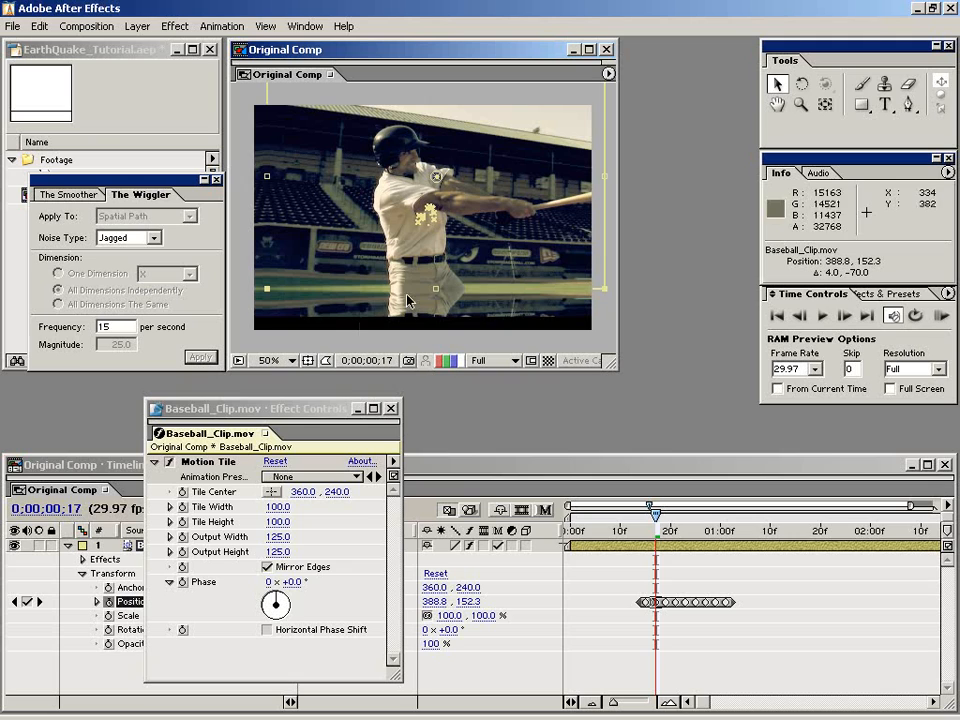
key(ctrl+z)
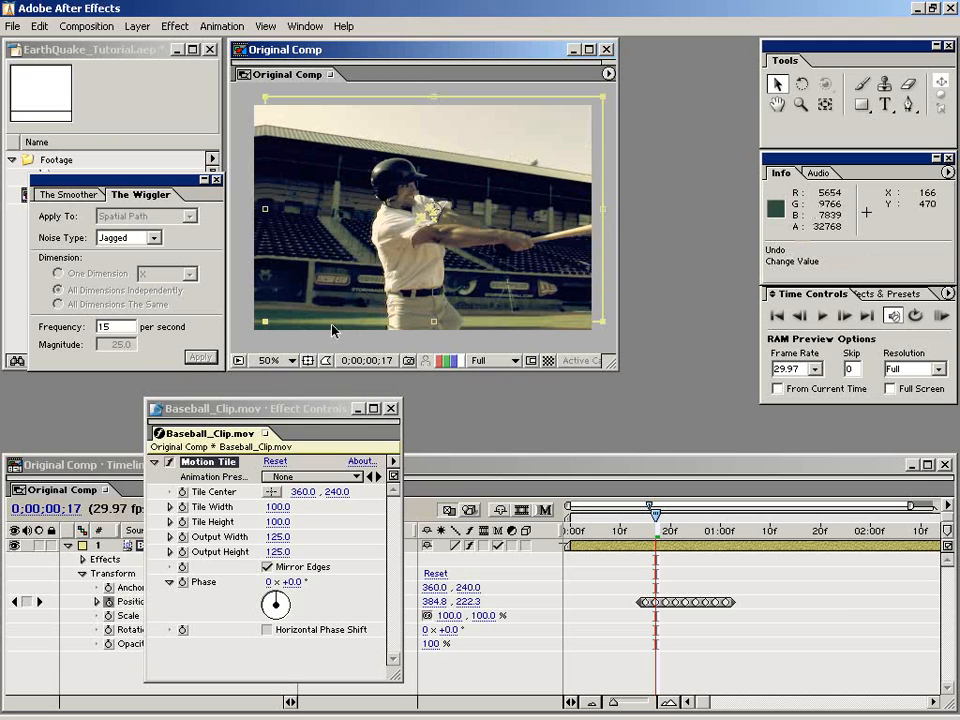
click(722, 632)
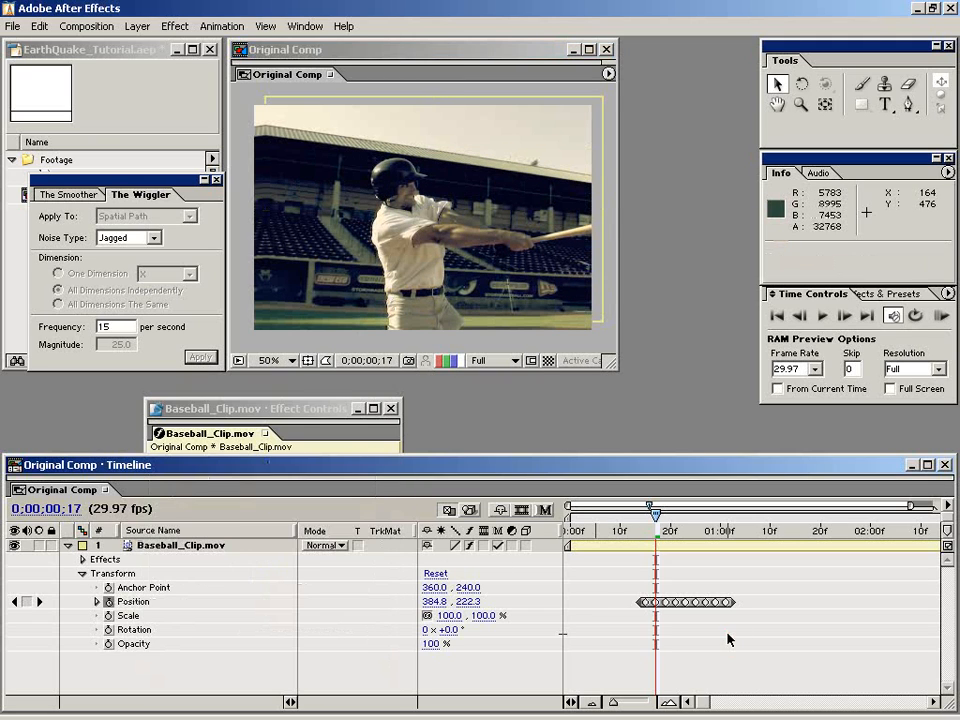
click(546, 511)
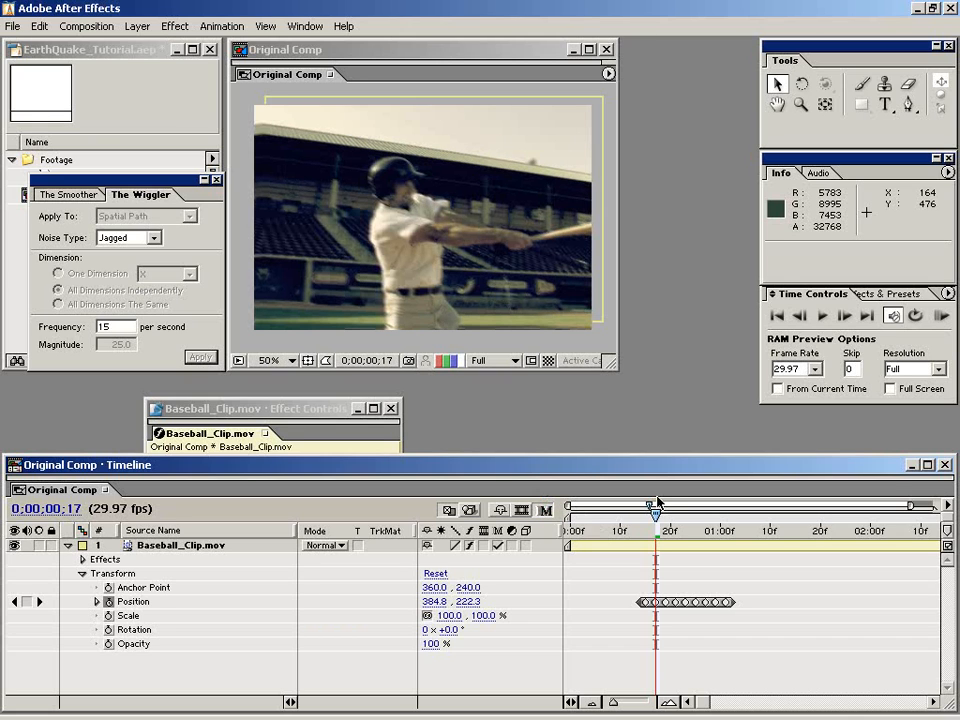
RAM preview the shaking clip with its mirrored edges, and scrub through the wiggled section to 0;00;01;01
key(KP_0)
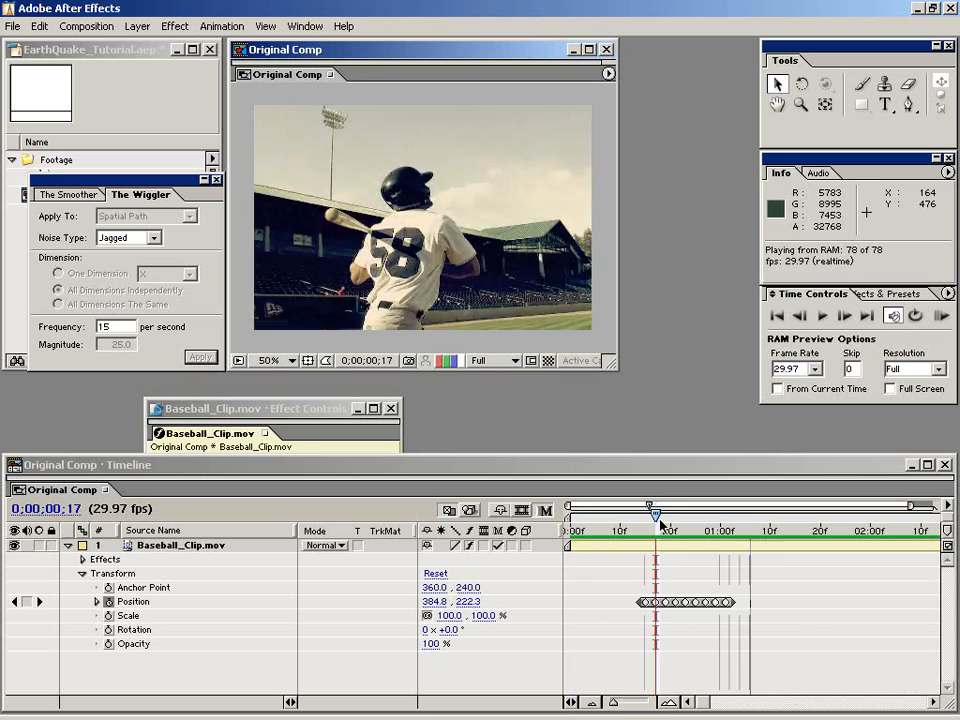
click(735, 634)
drag(626, 531, 725, 531)
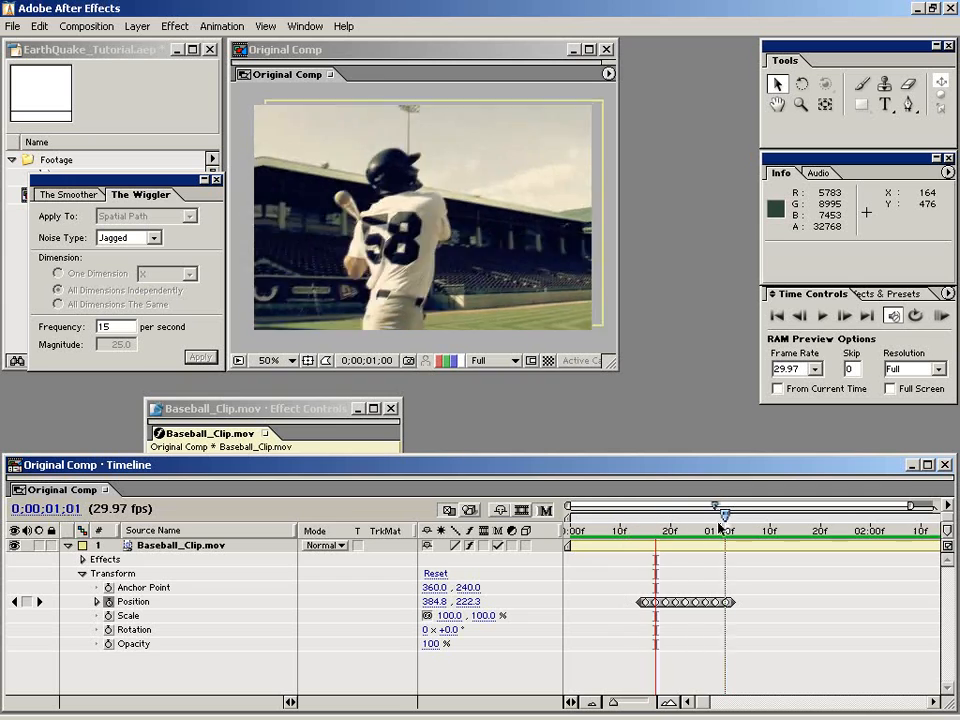
Delete the two Position keyframes between 0;00;00;26 and the last keyframe at 0;00;01;02
key(equal)
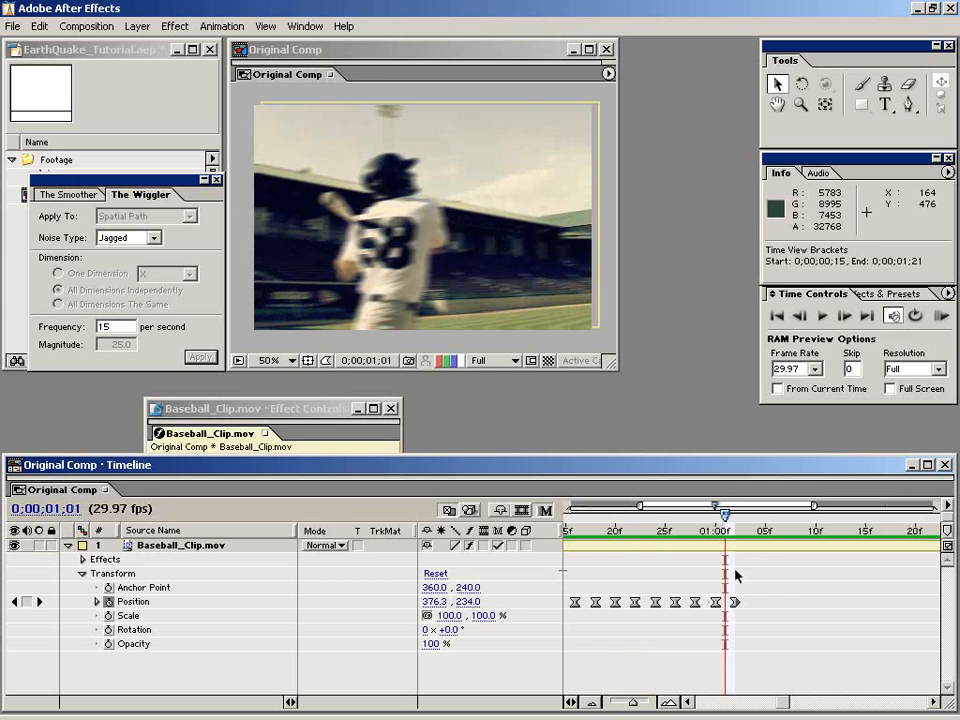
drag(575, 537, 677, 521)
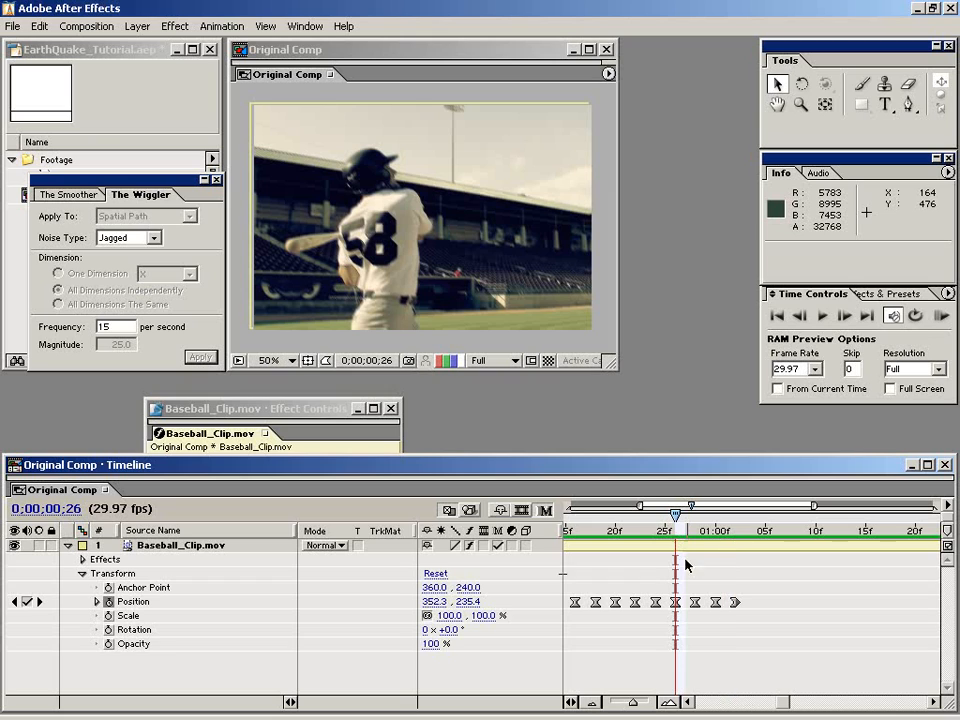
drag(689, 586, 729, 617)
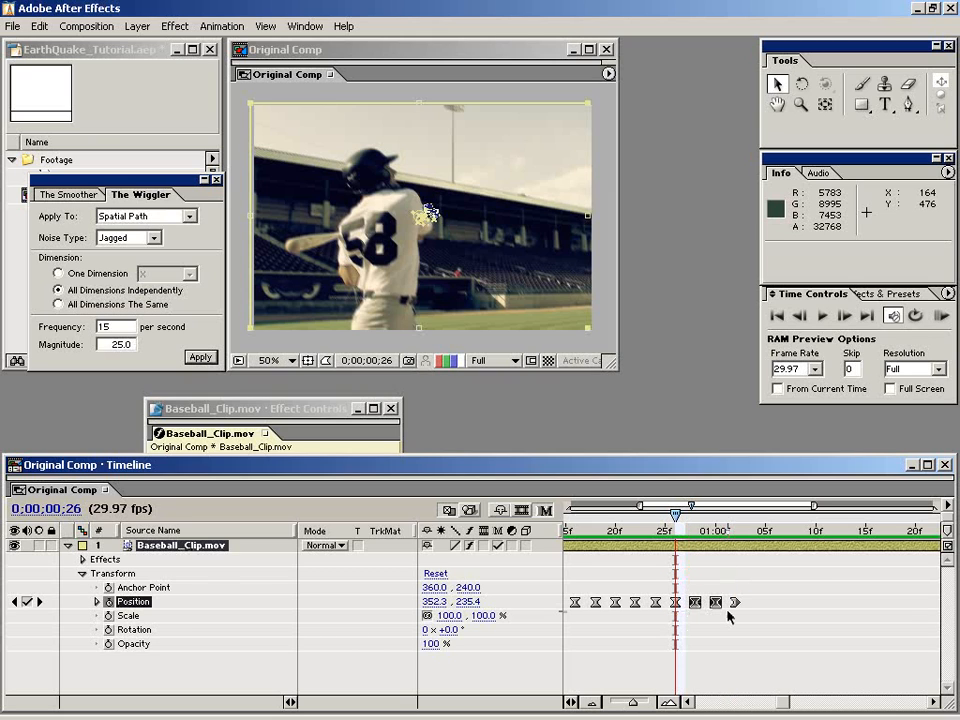
key(Delete)
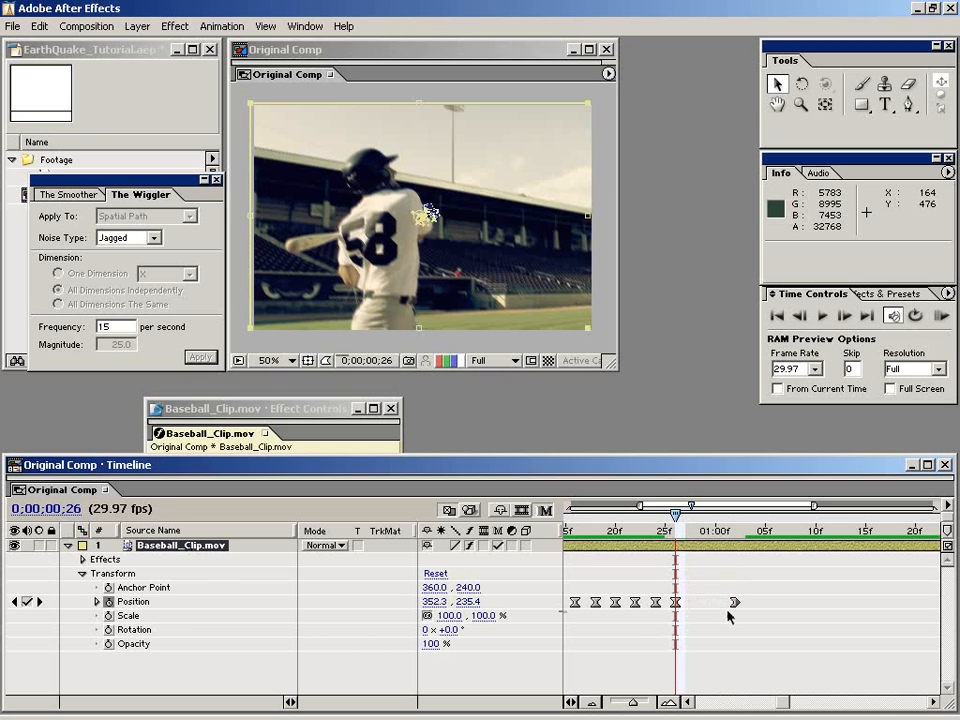
Apply Easy Ease In to the last Position keyframe at 0;00;01;02
drag(676, 534, 735, 535)
click(735, 602)
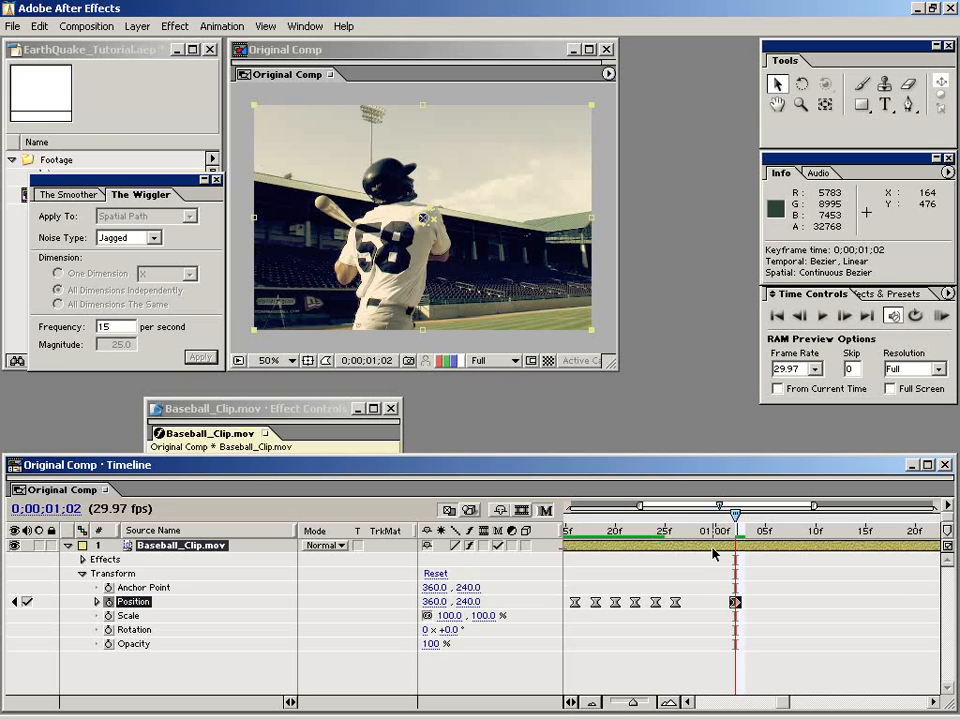
right_click(737, 603)
mouse_move(815, 706)
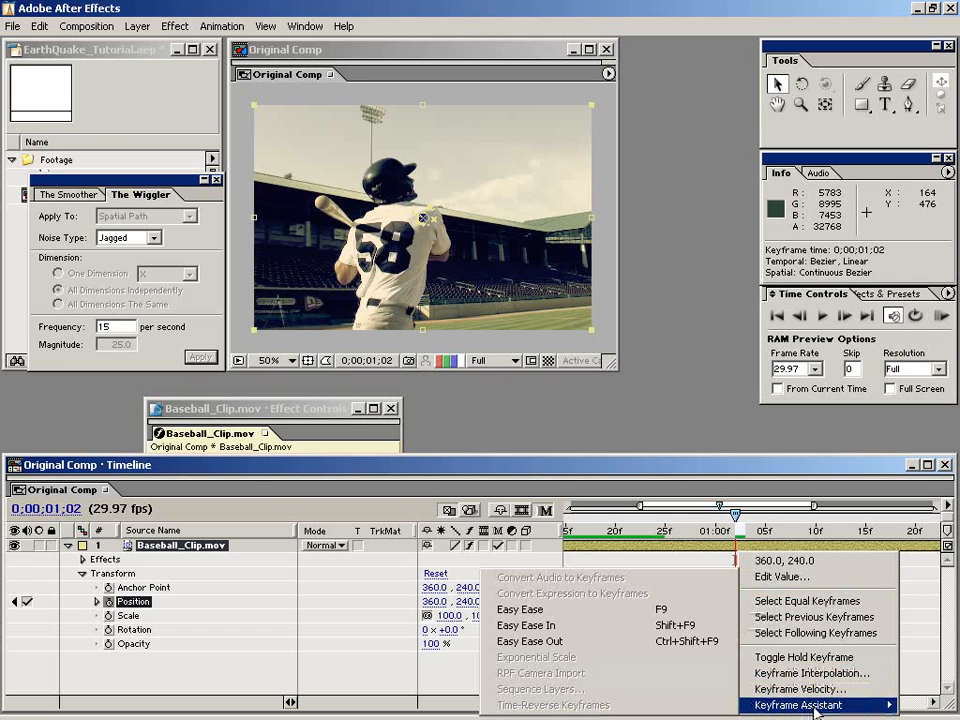
click(526, 625)
Go to 0;00;00;23, RAM preview the eased end of the shake, and show the whole clip duration in the timeline
drag(735, 512, 646, 523)
key(KP_0)
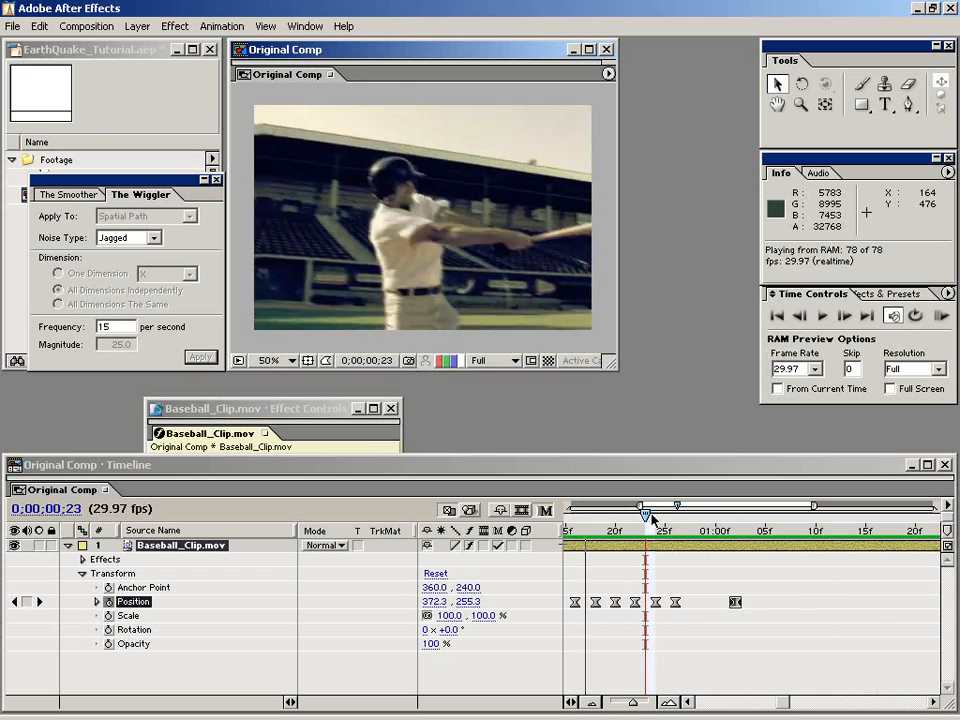
click(678, 640)
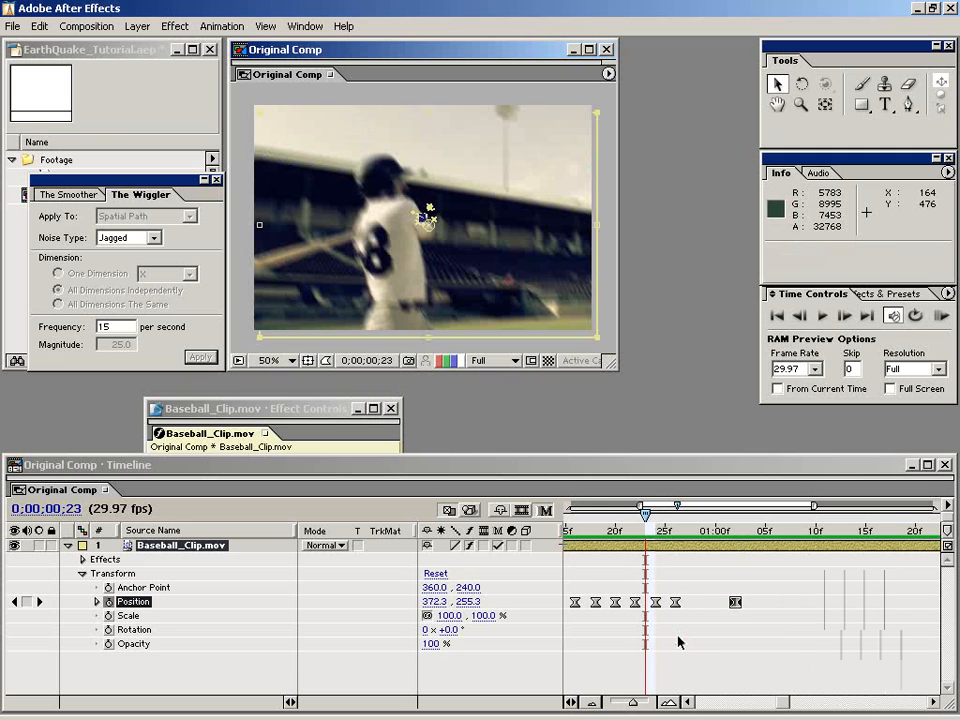
key(minus)
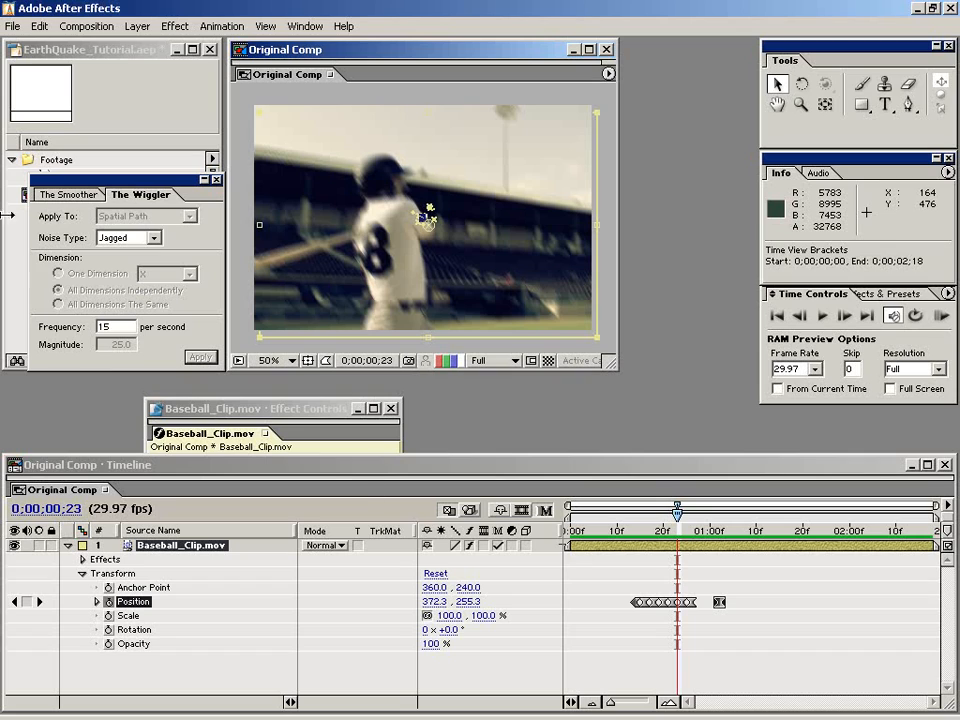